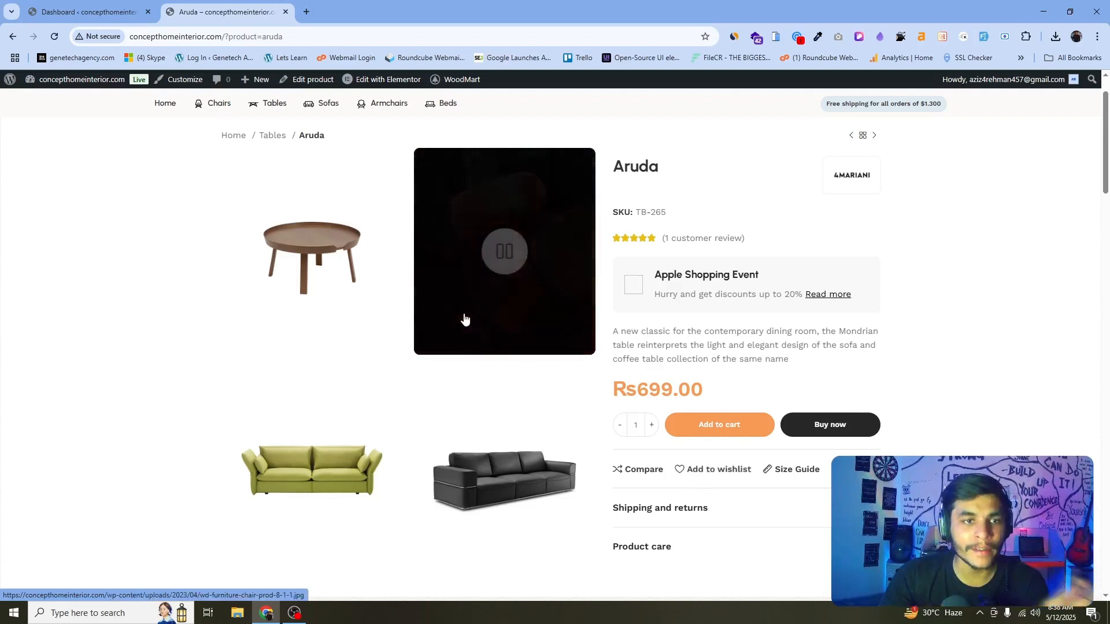
Search the plugin directory for "chat to order", then install and activate the OneClick Chat to Order plugin.
{"action": "left_click", "coordinate": [86, 11]}
{"action": "scroll", "coordinate": [99, 316], "scroll_direction": "down", "scroll_amount": 3}
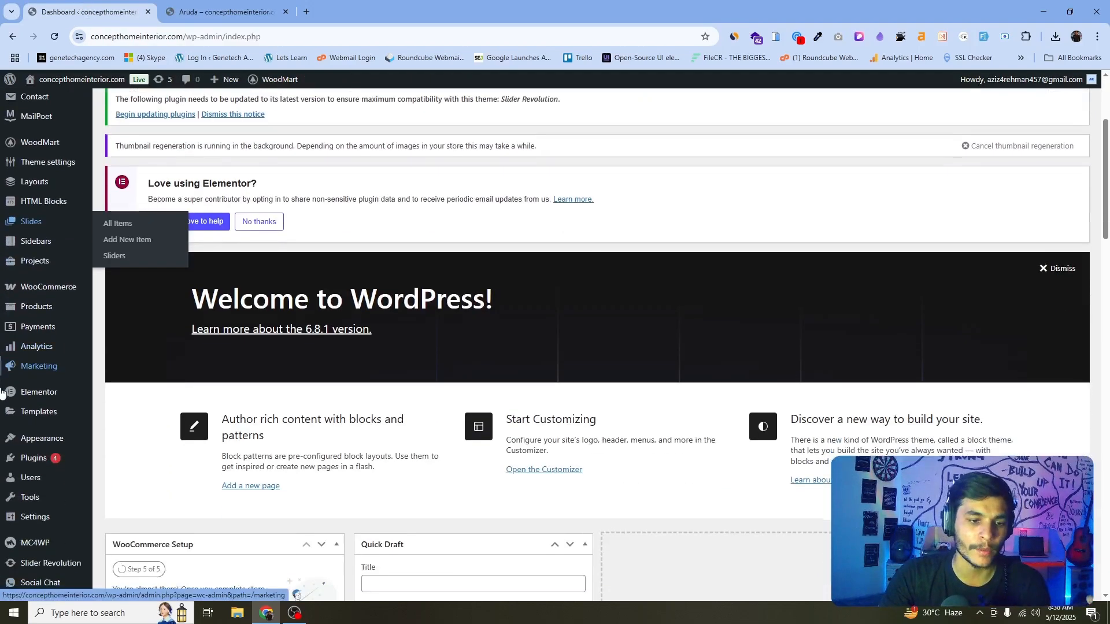
{"action": "mouse_move", "coordinate": [26, 460]}
{"action": "left_click", "coordinate": [133, 483]}
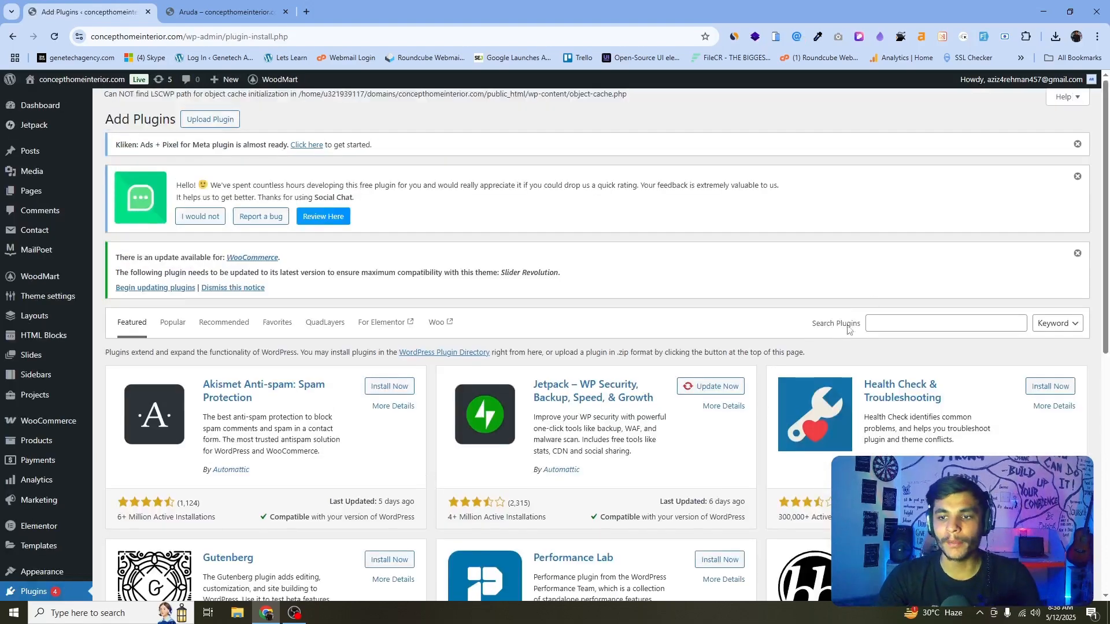
{"action": "left_click", "coordinate": [880, 324]}
{"action": "type", "text": "chat"}
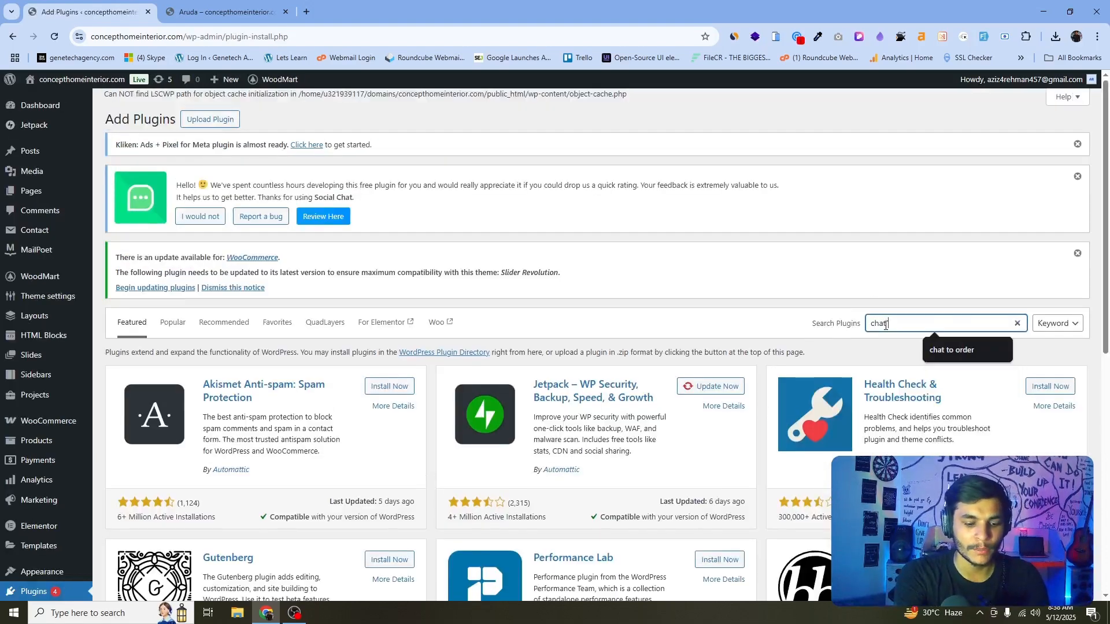
{"action": "type", "text": " to order"}
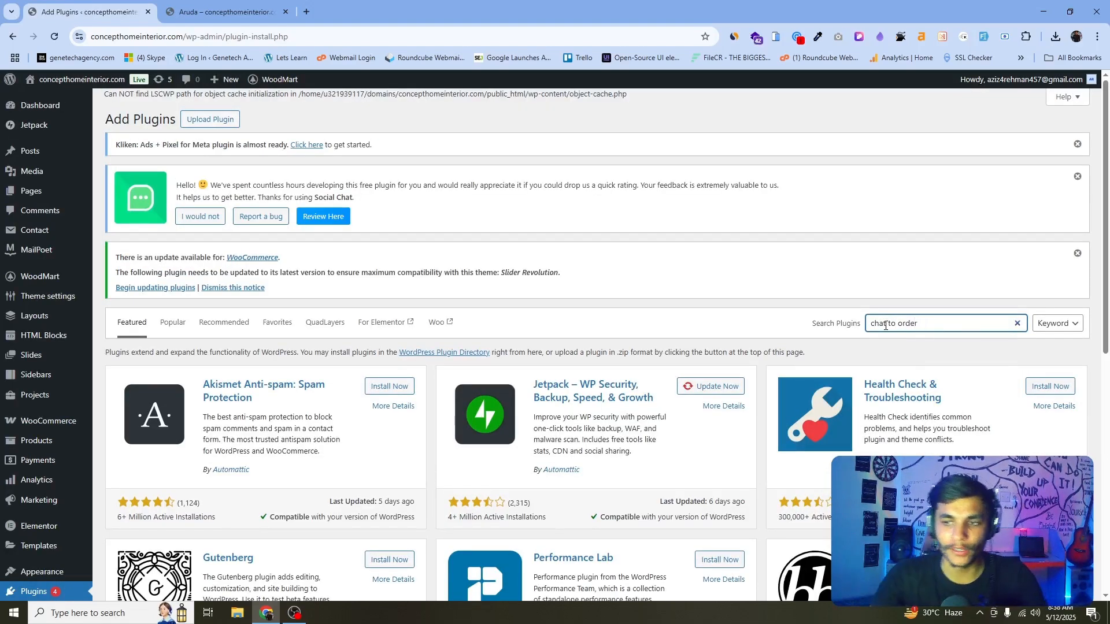
{"action": "scroll", "coordinate": [715, 310], "scroll_direction": "down", "scroll_amount": 3}
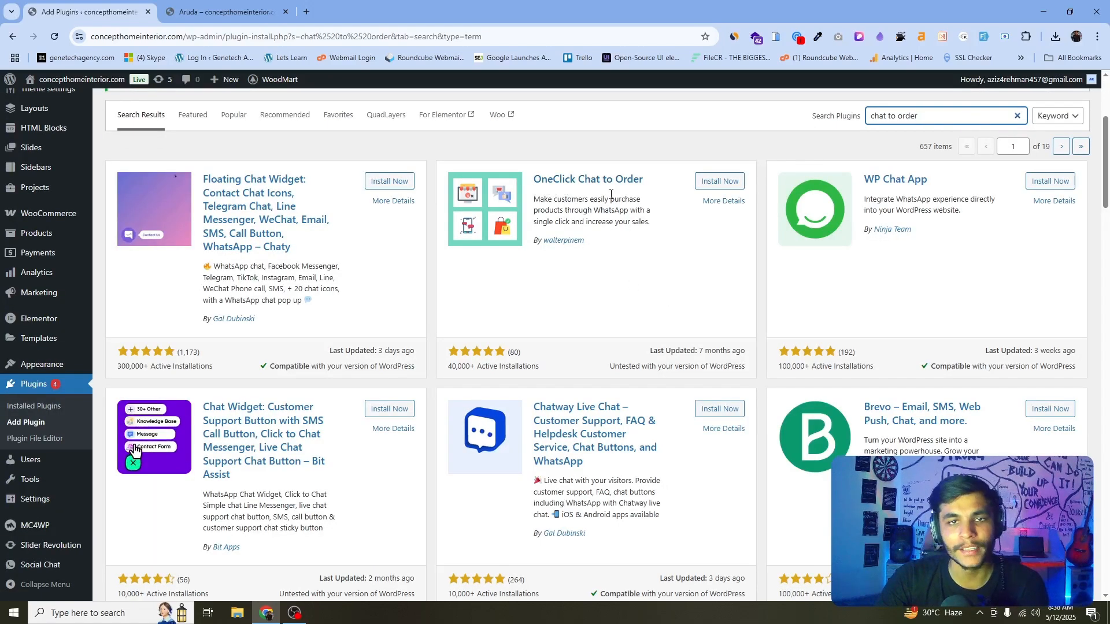
{"action": "left_click", "coordinate": [720, 181]}
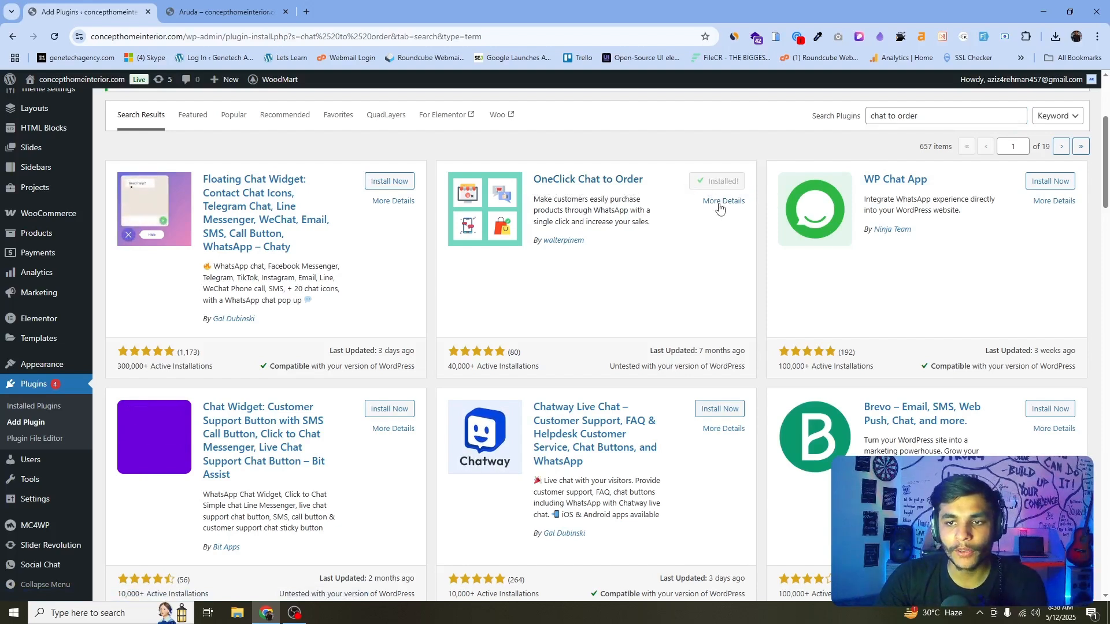
{"action": "left_click", "coordinate": [723, 181]}
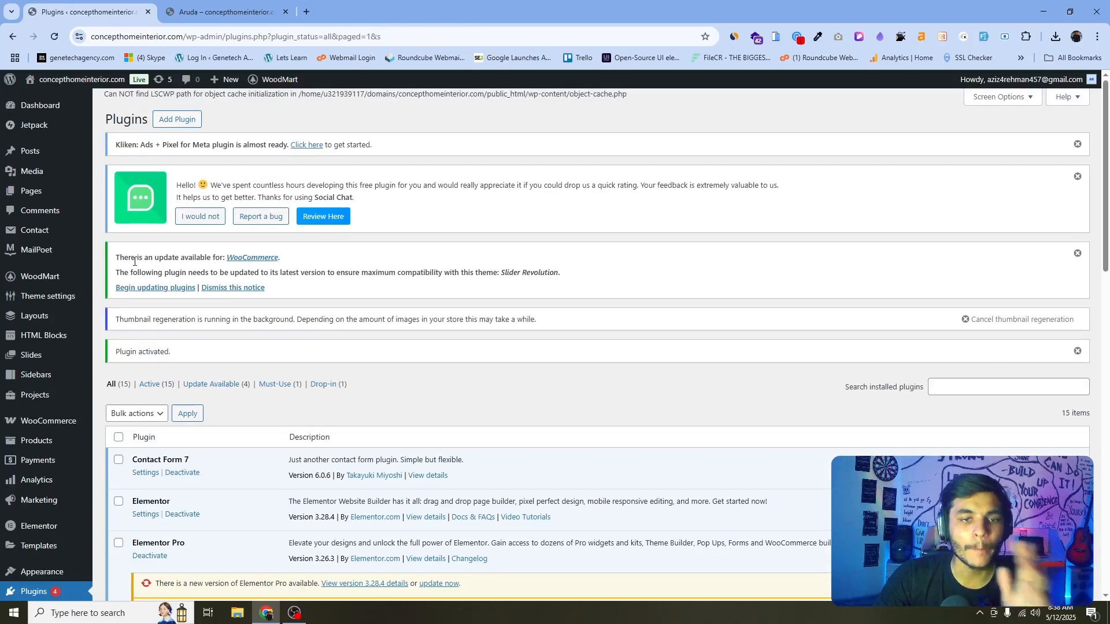
Open the plugin's WhatsApp Numbers list and move both existing Order entries to the trash.
{"action": "scroll", "coordinate": [154, 256], "scroll_direction": "down", "scroll_amount": 7}
{"action": "mouse_move", "coordinate": [28, 508]}
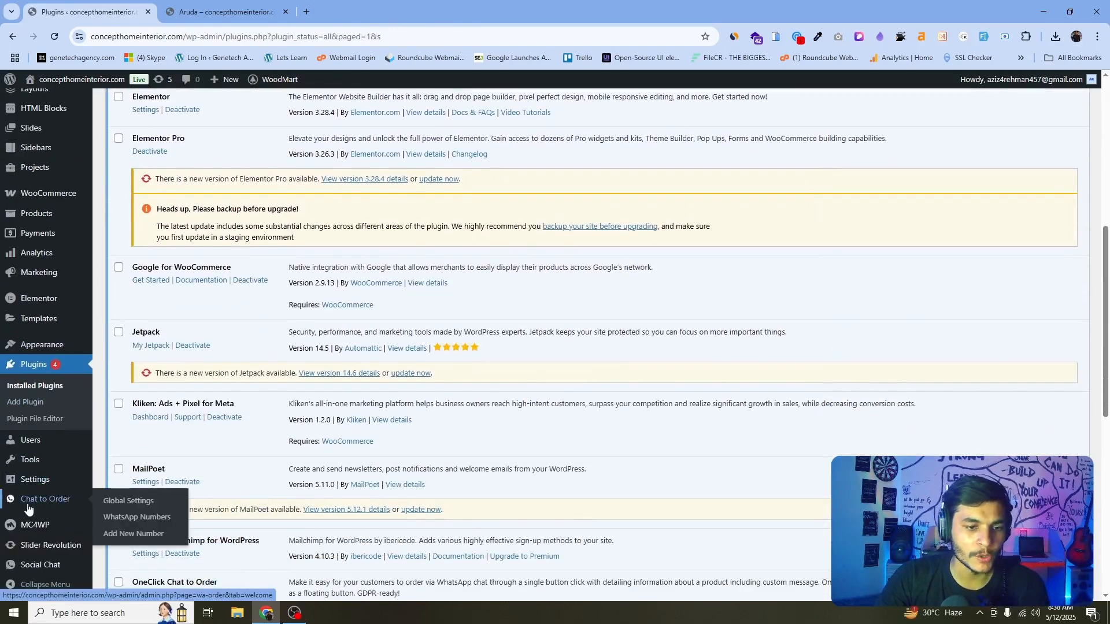
{"action": "left_click", "coordinate": [153, 503]}
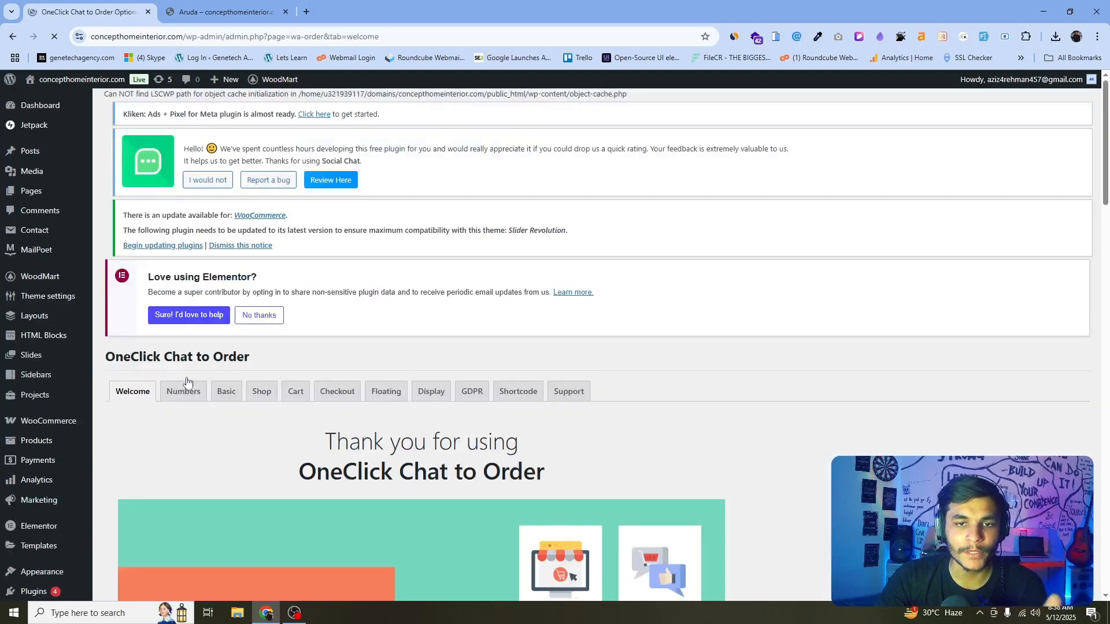
{"action": "scroll", "coordinate": [449, 245], "scroll_direction": "down", "scroll_amount": 5}
{"action": "scroll", "coordinate": [316, 293], "scroll_direction": "up", "scroll_amount": 2}
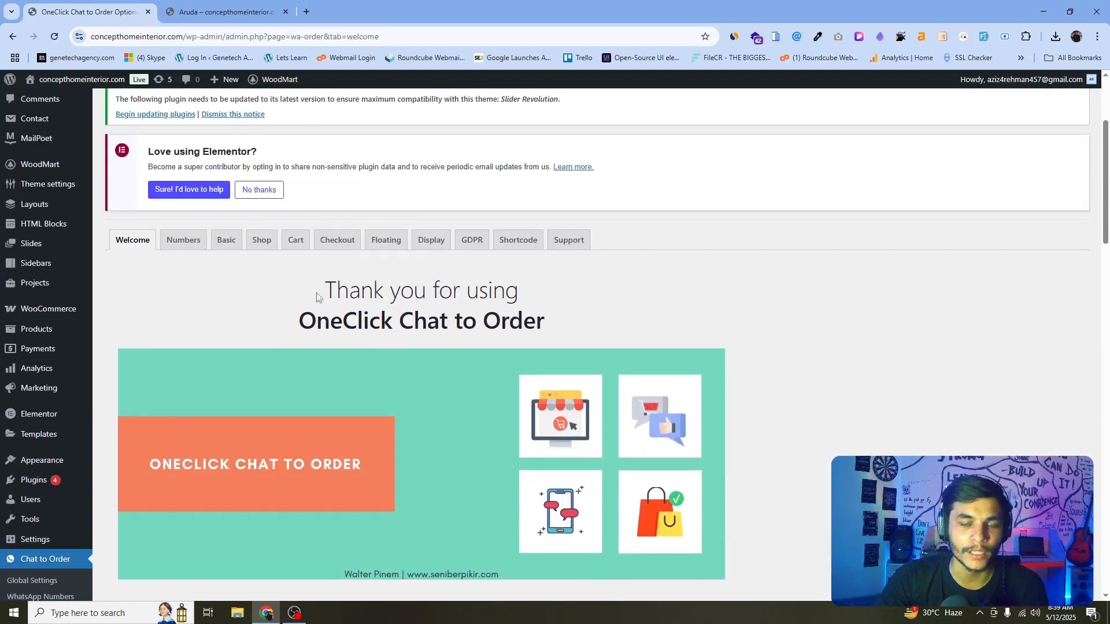
{"action": "scroll", "coordinate": [317, 293], "scroll_direction": "down", "scroll_amount": 4}
{"action": "scroll", "coordinate": [450, 294], "scroll_direction": "up", "scroll_amount": 5}
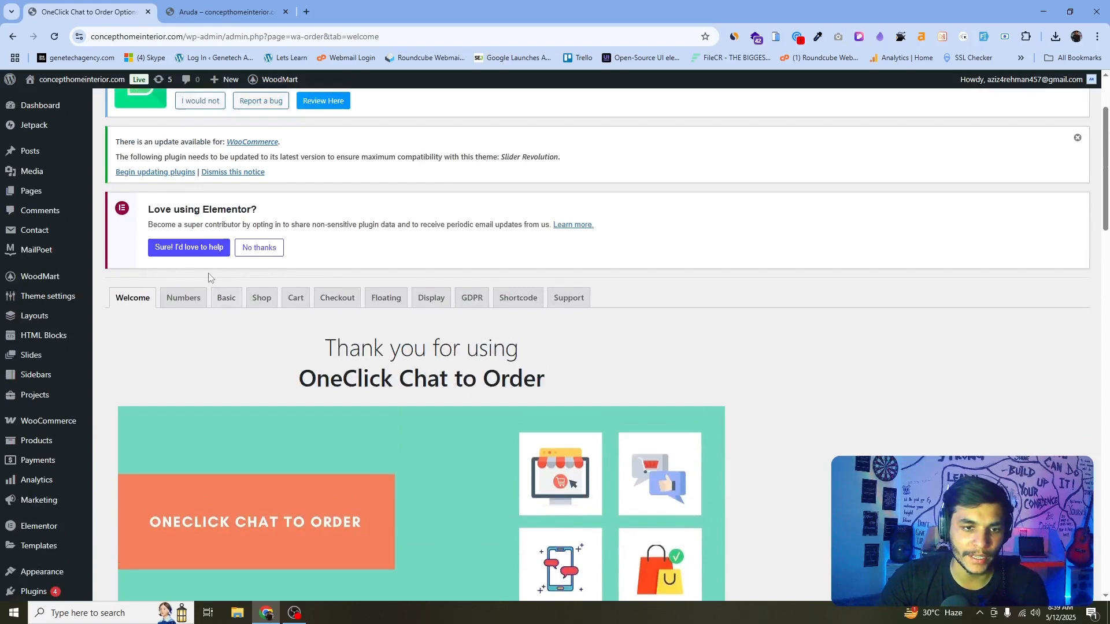
{"action": "left_click", "coordinate": [188, 304]}
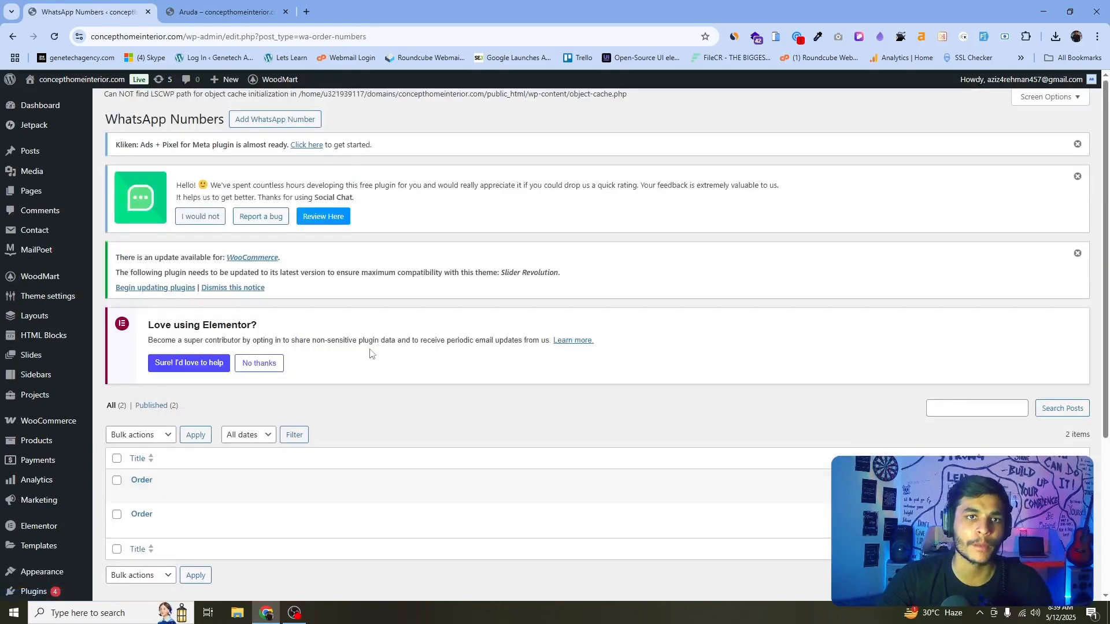
{"action": "left_click", "coordinate": [116, 458]}
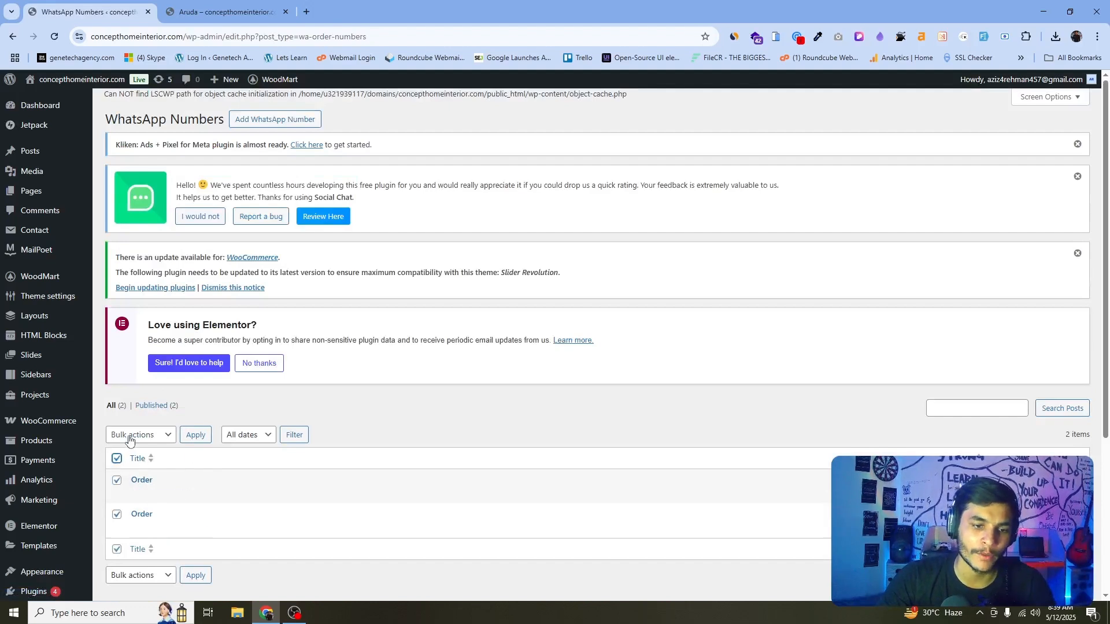
{"action": "left_click", "coordinate": [129, 440]}
{"action": "left_click", "coordinate": [136, 481]}
{"action": "left_click", "coordinate": [196, 434]}
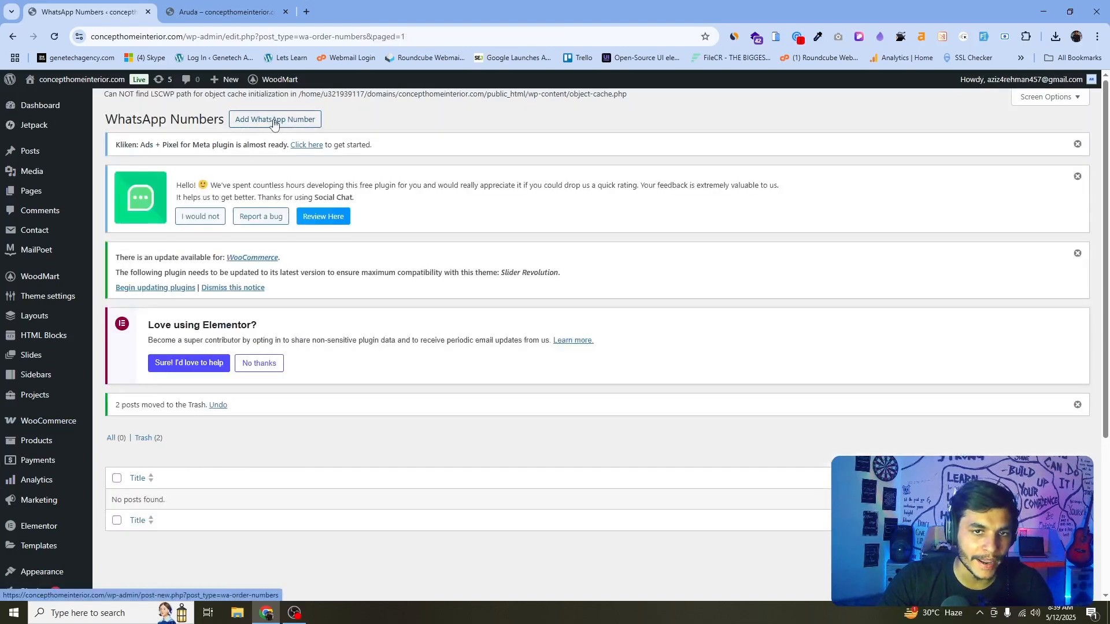
Add a WhatsApp number titled Order Now with the store's phone number including country code, and publish it.
{"action": "left_click", "coordinate": [274, 120]}
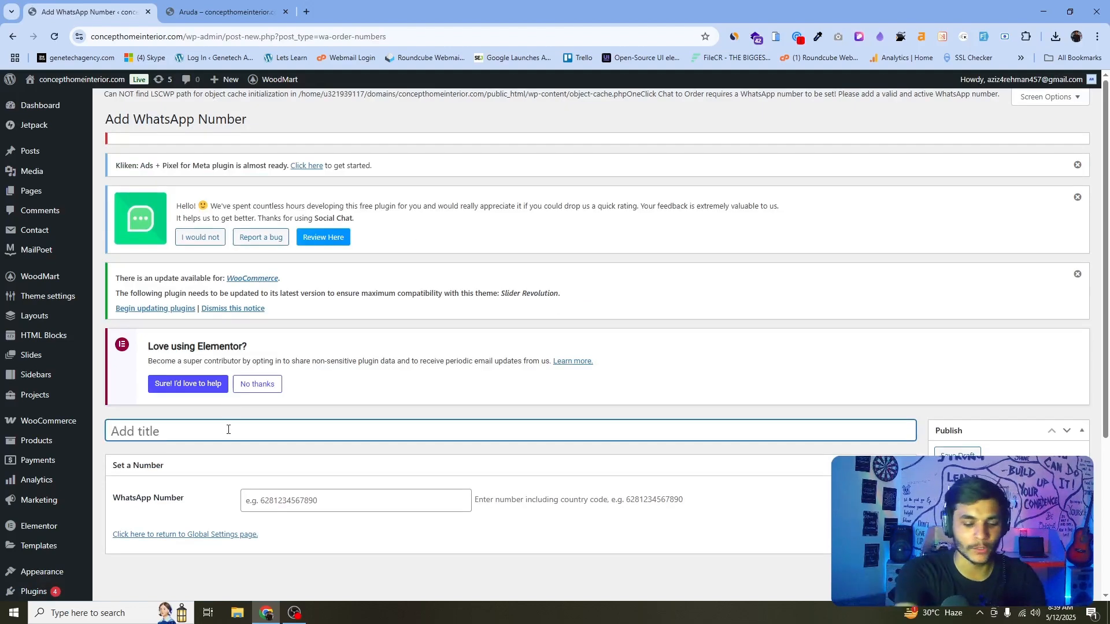
{"action": "type", "text": "Order Now"}
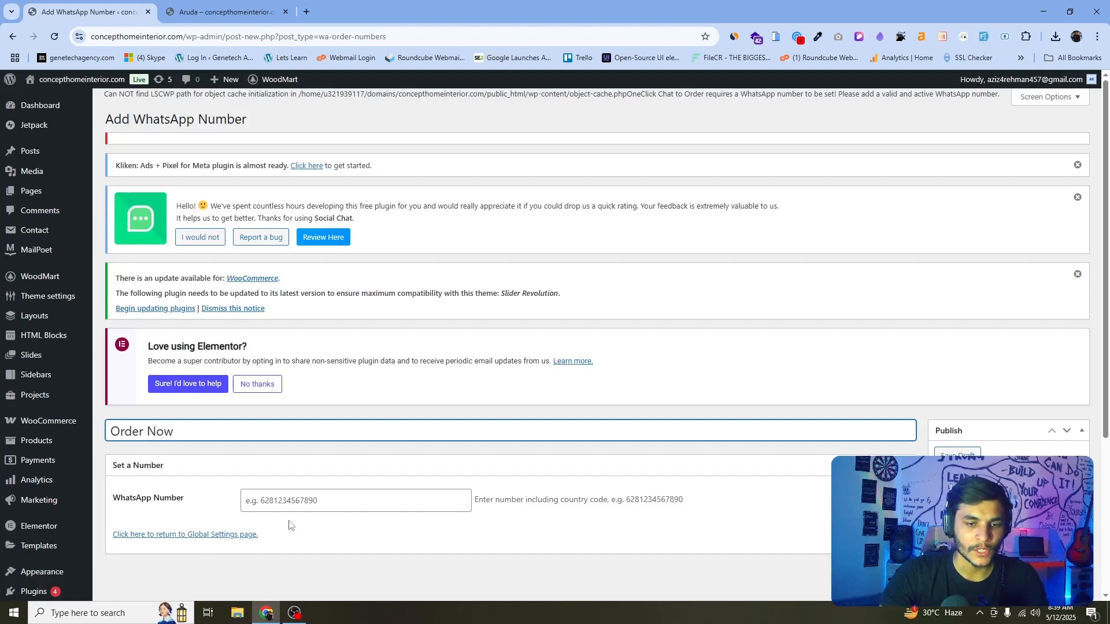
{"action": "left_click", "coordinate": [300, 509]}
{"action": "type", "text": "+92"}
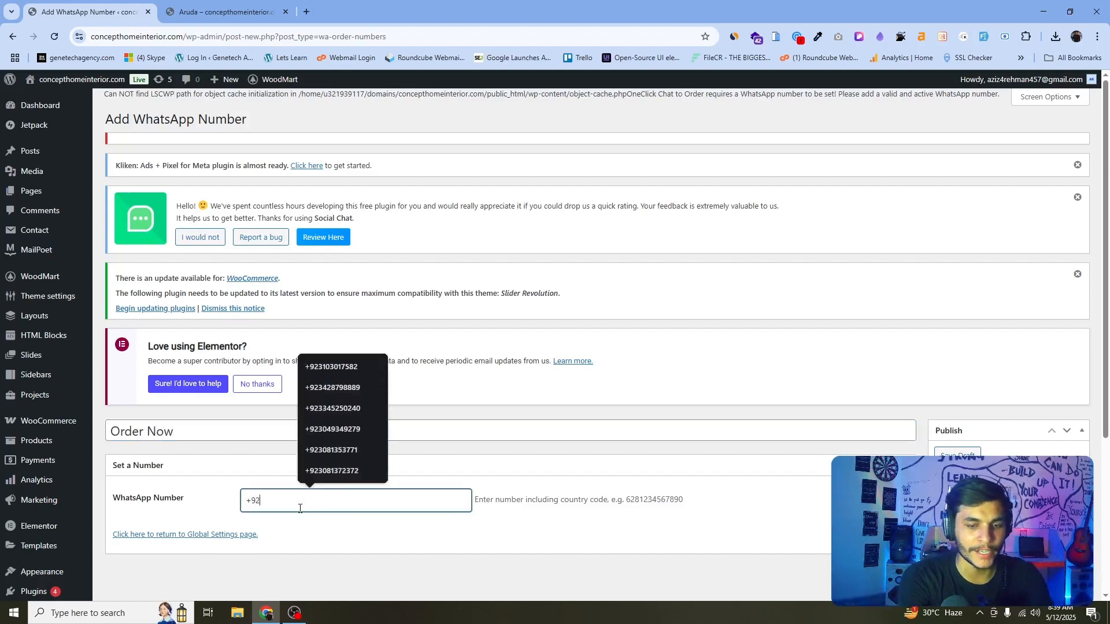
{"action": "type", "text": "3"}
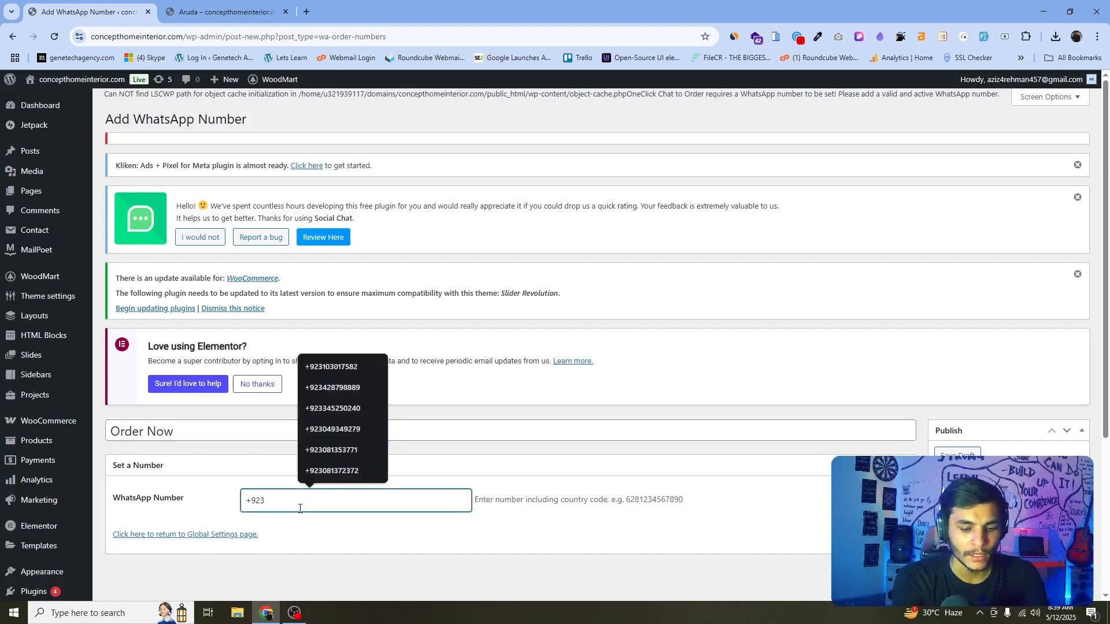
{"action": "type", "text": "08"}
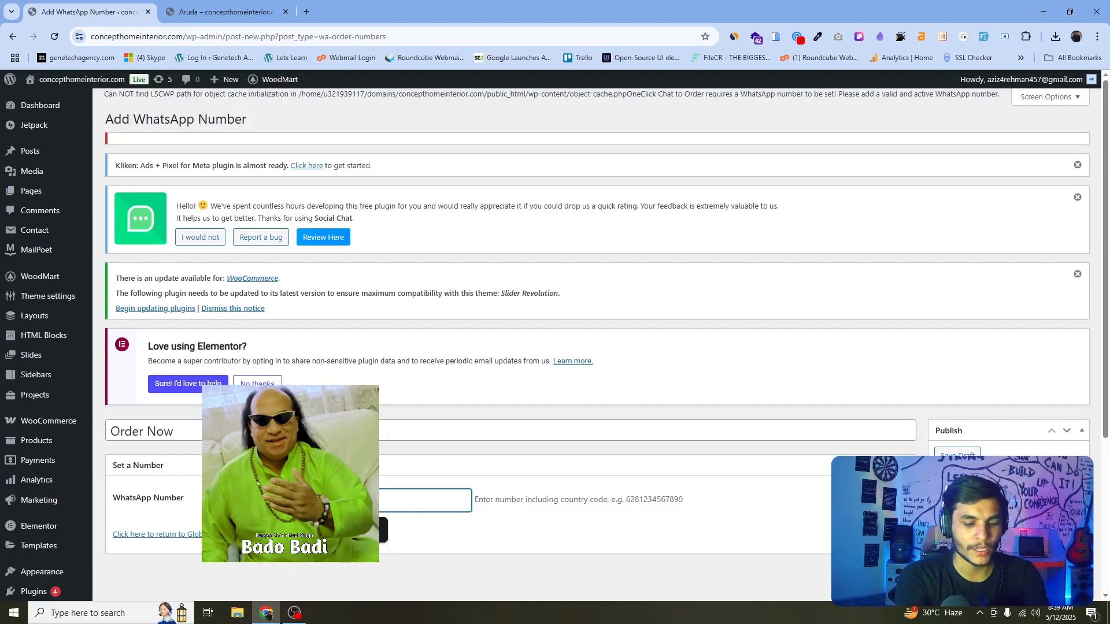
{"action": "left_click", "coordinate": [558, 483]}
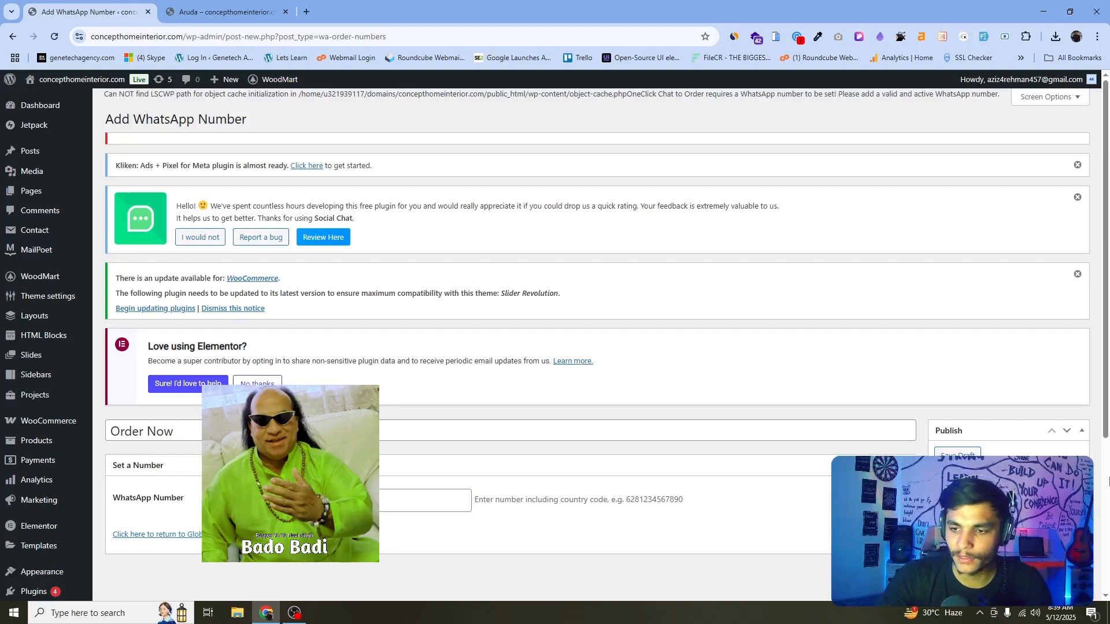
{"action": "left_click", "coordinate": [1066, 546]}
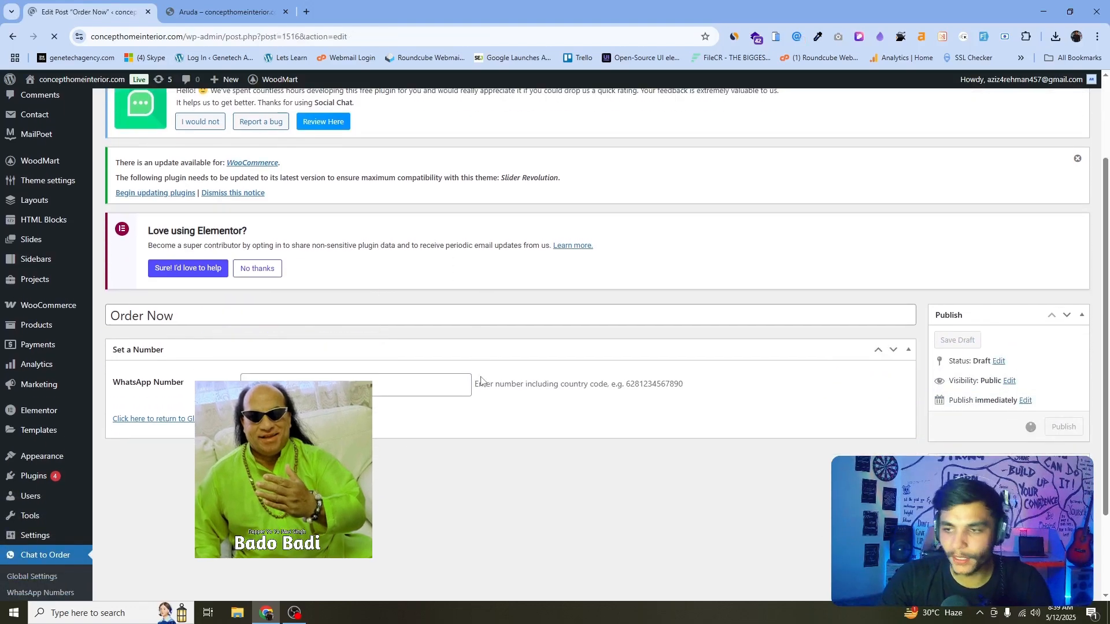
Open the plugin's Basic settings and review the Dismiss Notice confirmation option.
{"action": "scroll", "coordinate": [505, 349], "scroll_direction": "down", "scroll_amount": 3}
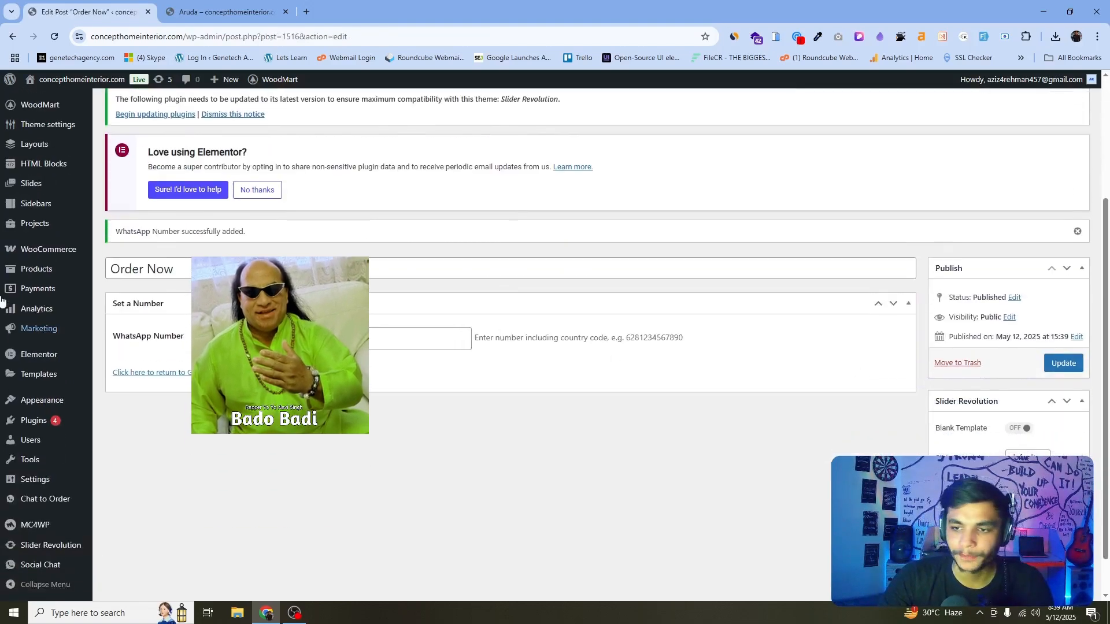
{"action": "scroll", "coordinate": [13, 235], "scroll_direction": "down", "scroll_amount": 1}
{"action": "mouse_move", "coordinate": [63, 499]}
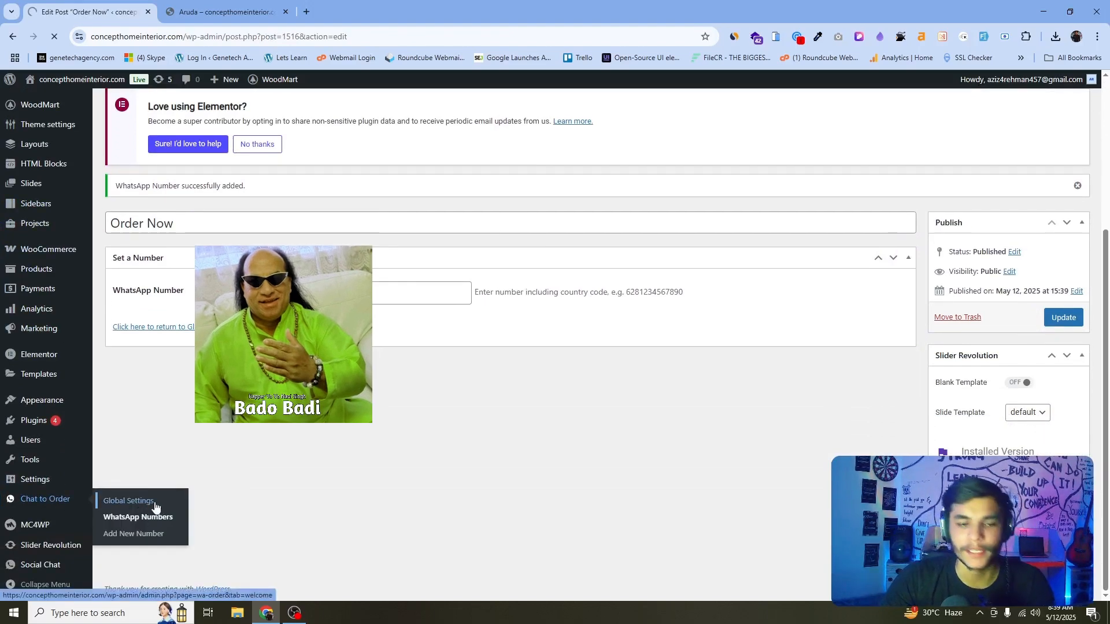
{"action": "left_click", "coordinate": [174, 11]}
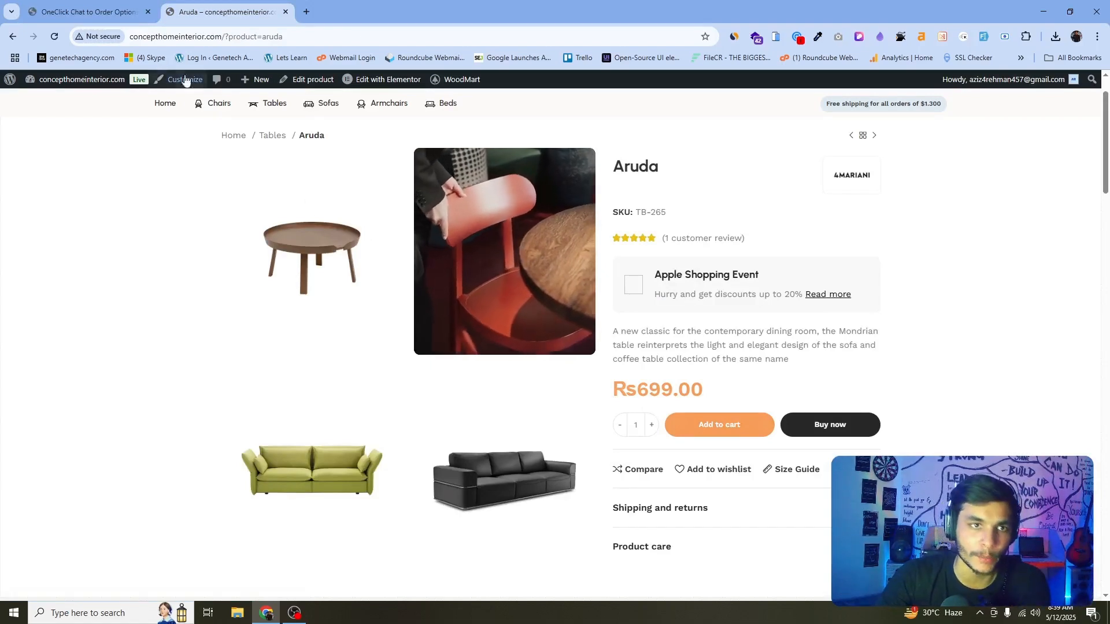
{"action": "key", "text": "ctrl+shift+Tab"}
{"action": "left_click", "coordinate": [226, 413]}
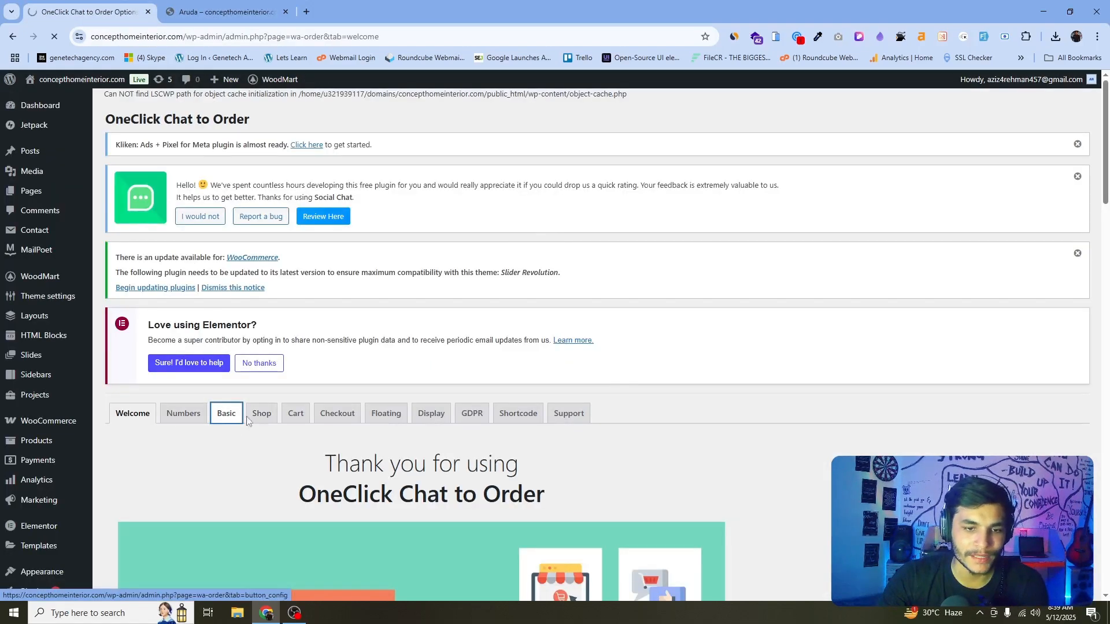
{"action": "scroll", "coordinate": [644, 373], "scroll_direction": "down", "scroll_amount": 3}
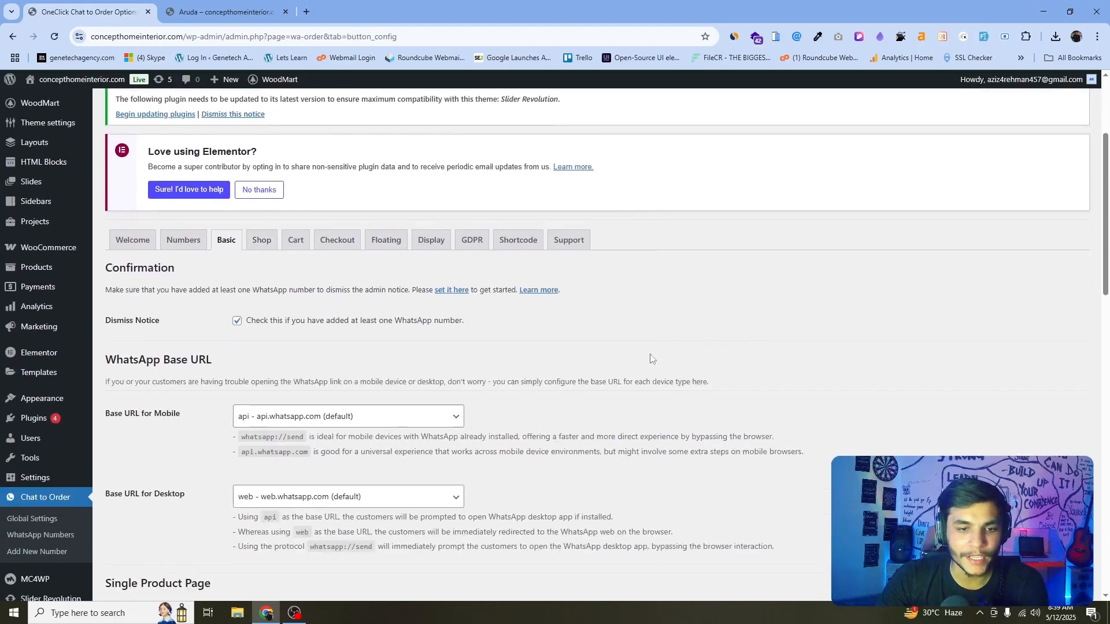
{"action": "left_click_drag", "start_coordinate": [105, 321], "coordinate": [167, 328]}
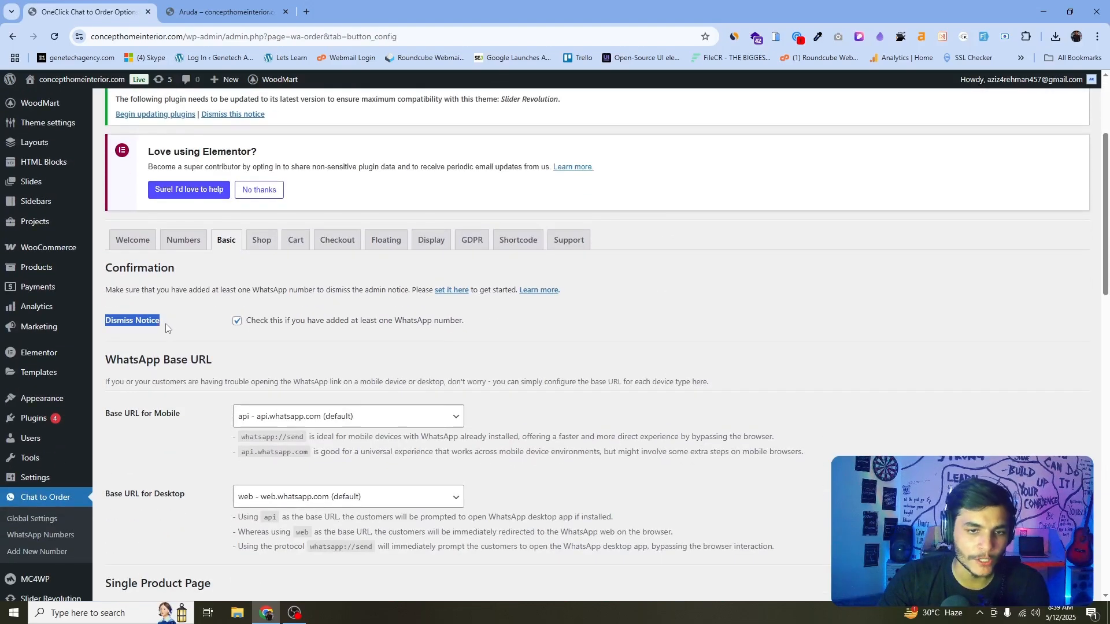
{"action": "left_click_drag", "start_coordinate": [315, 325], "coordinate": [434, 326]}
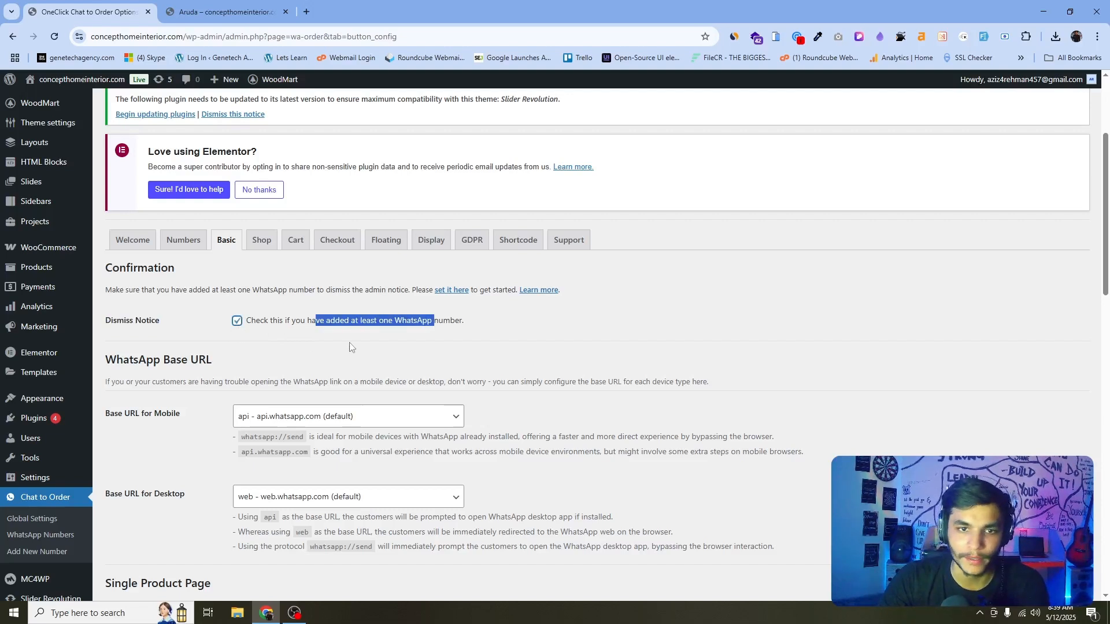
{"action": "left_click", "coordinate": [478, 345]}
{"action": "scroll", "coordinate": [477, 345], "scroll_direction": "down", "scroll_amount": 6}
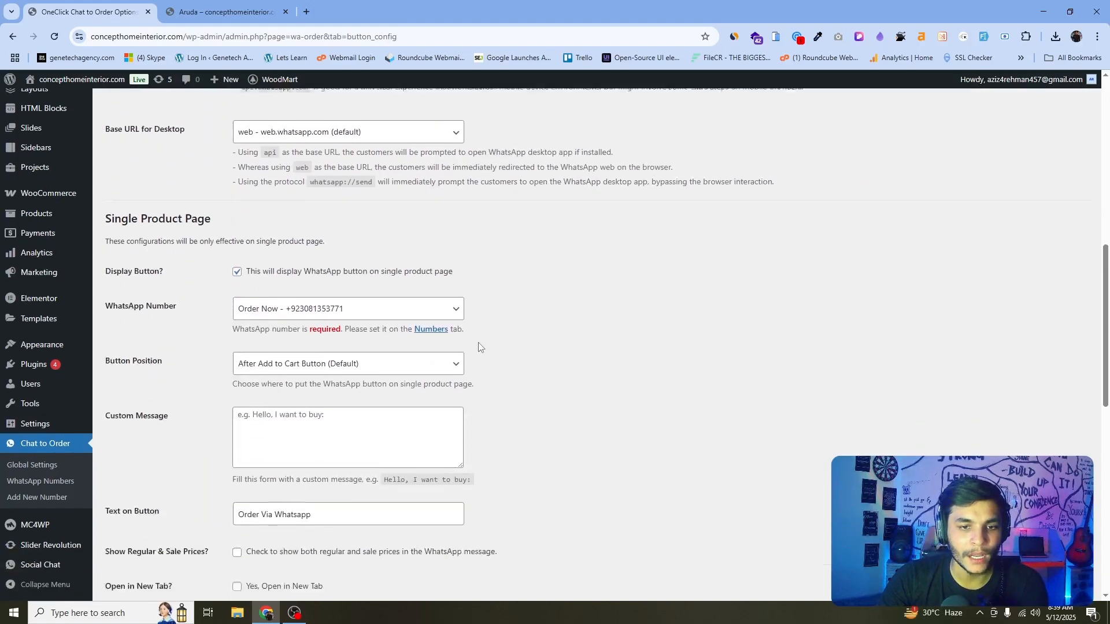
Review the Single Product Page options, including Display Button, WhatsApp Number and Text on Button.
{"action": "left_click_drag", "start_coordinate": [108, 238], "coordinate": [167, 239]}
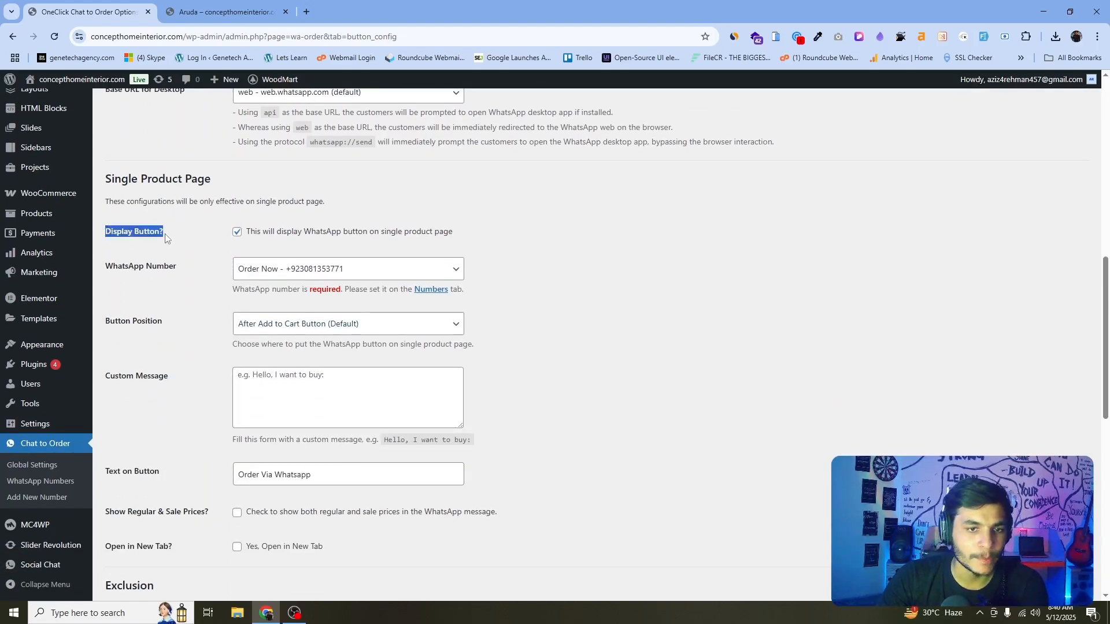
{"action": "left_click", "coordinate": [235, 233]}
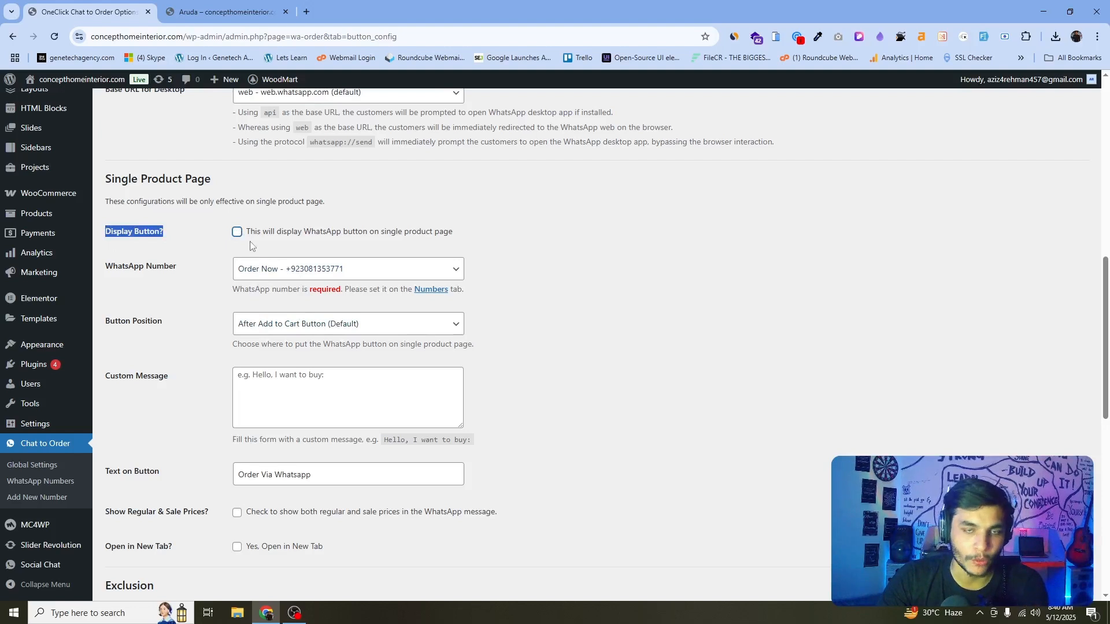
{"action": "left_click", "coordinate": [237, 232]}
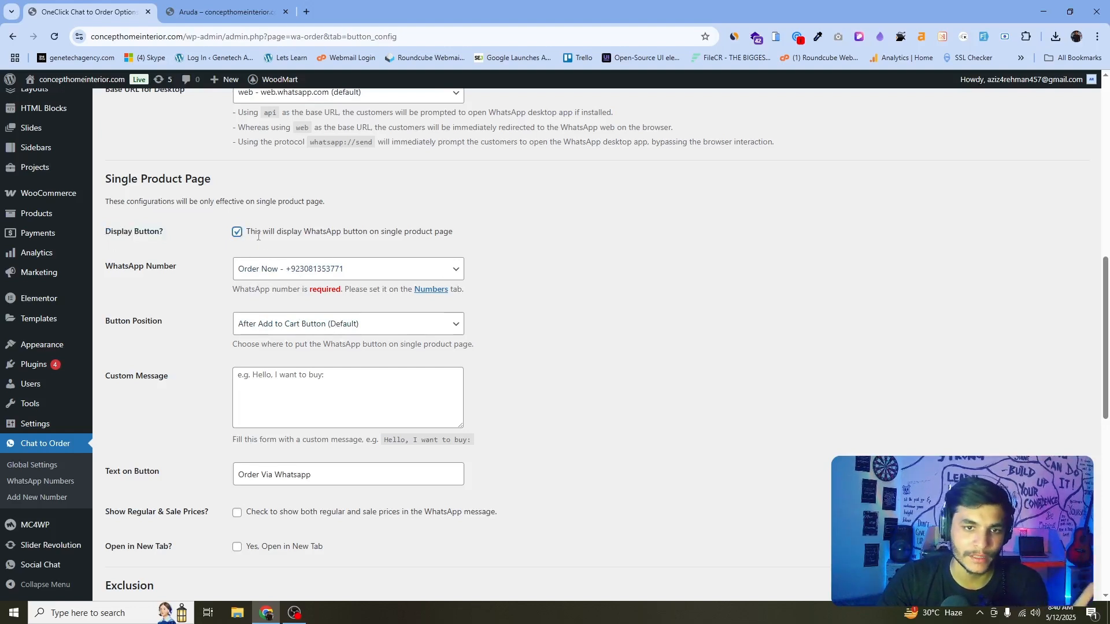
{"action": "left_click_drag", "start_coordinate": [311, 232], "coordinate": [398, 244]}
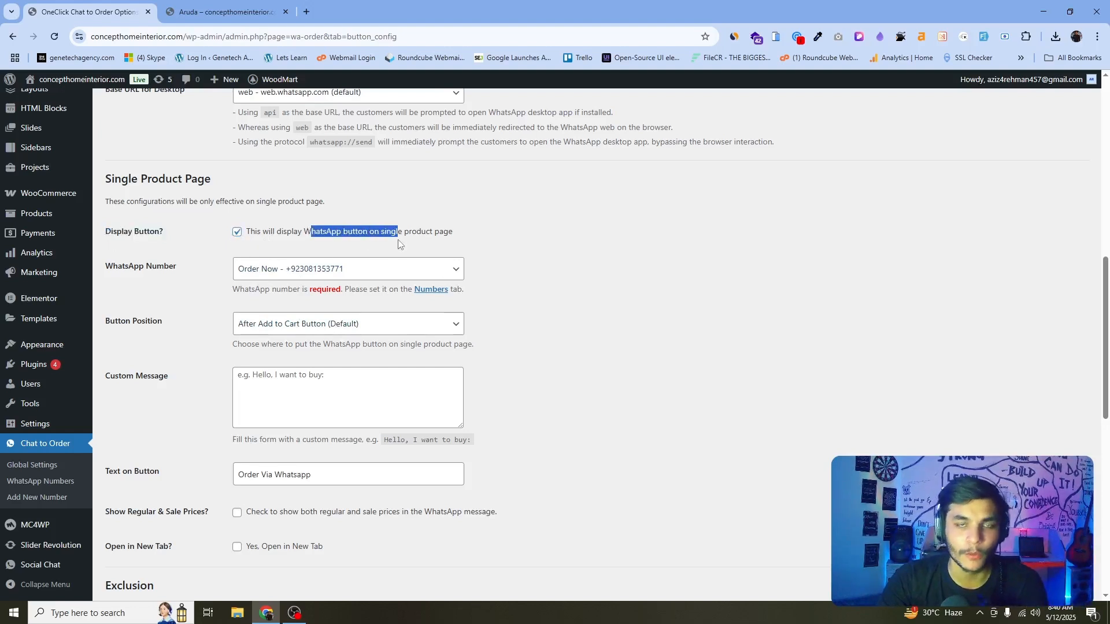
{"action": "scroll", "coordinate": [324, 300], "scroll_direction": "down", "scroll_amount": 1}
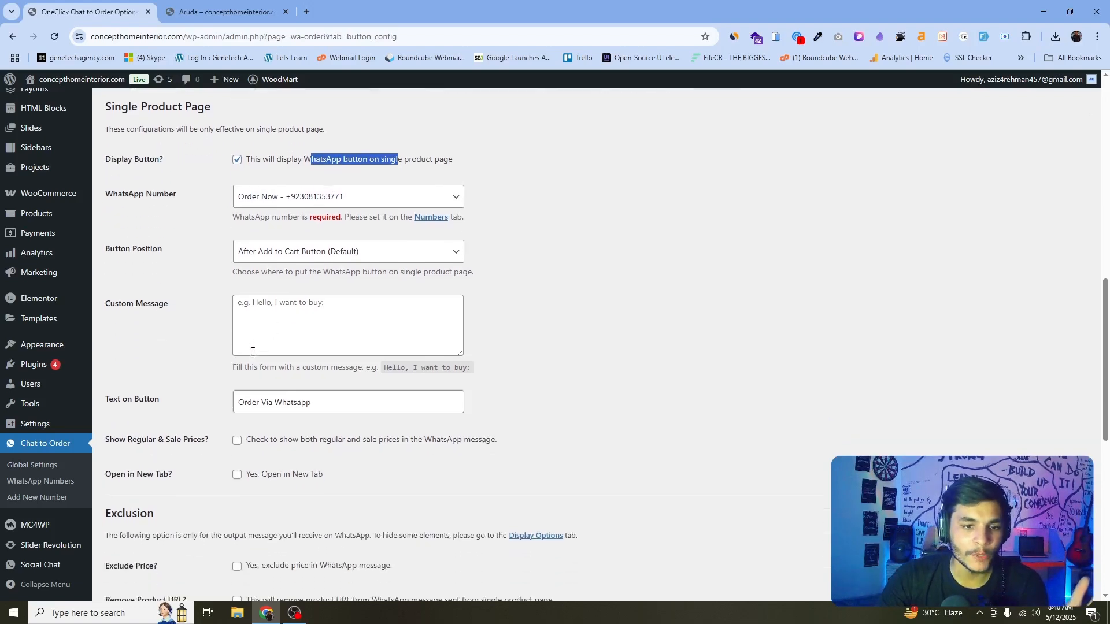
{"action": "scroll", "coordinate": [252, 351], "scroll_direction": "down", "scroll_amount": 1}
{"action": "left_click_drag", "start_coordinate": [168, 300], "coordinate": [106, 300]}
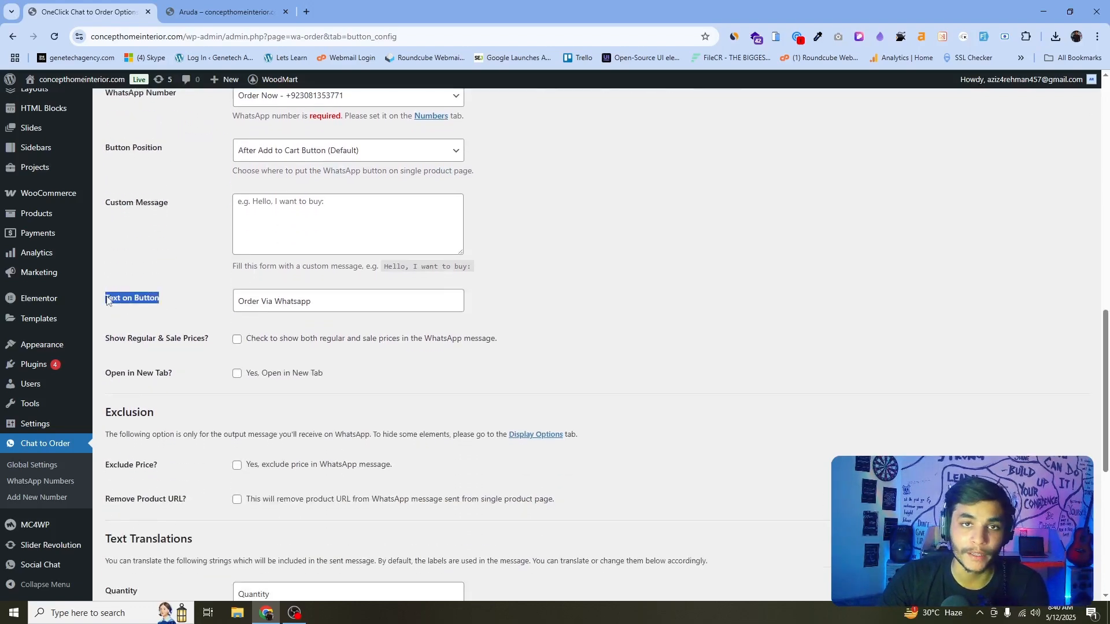
Rewrite the Text on Button field, trying other wording before settling back on Order Via Whatsapp.
{"action": "left_click", "coordinate": [225, 12]}
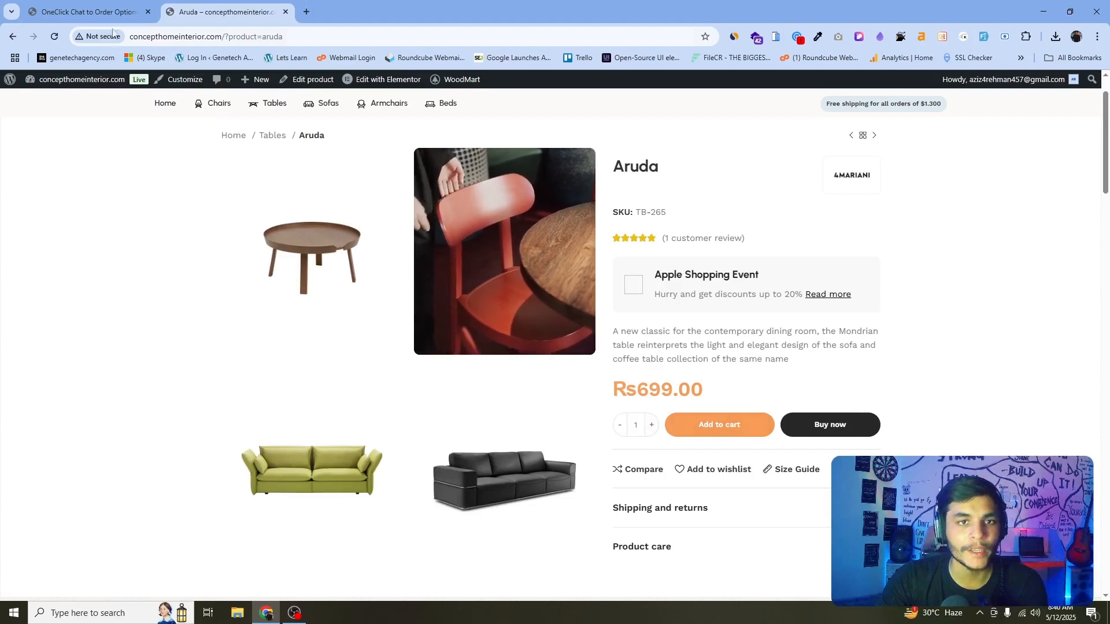
{"action": "left_click", "coordinate": [101, 10]}
{"action": "left_click_drag", "start_coordinate": [351, 297], "coordinate": [255, 295]}
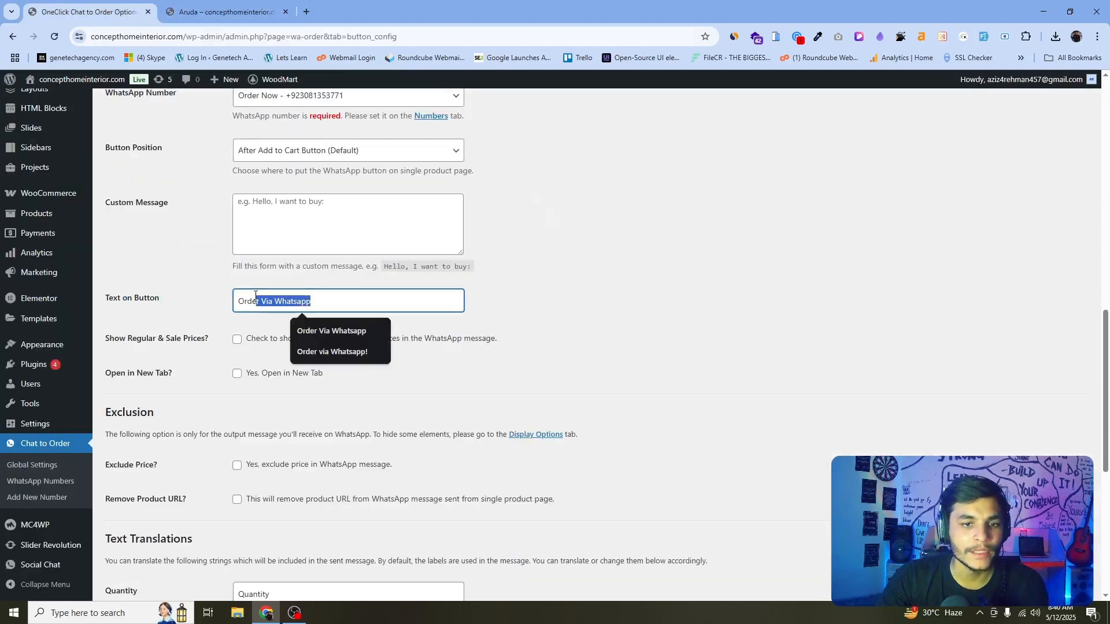
{"action": "left_click", "coordinate": [306, 299]}
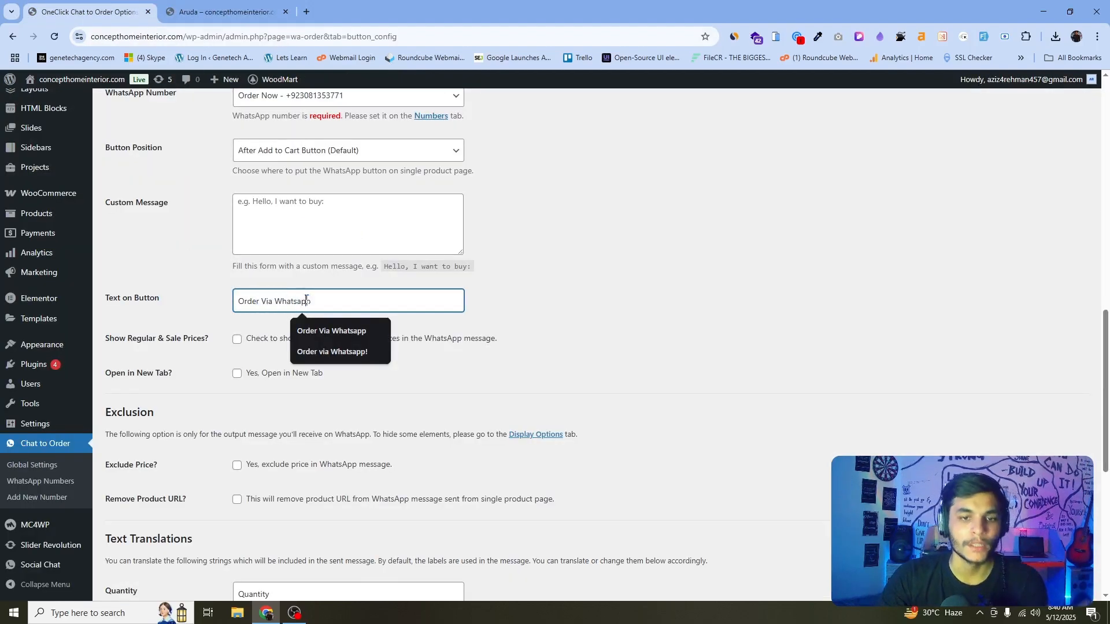
{"action": "key", "text": "ctrl+a"}
{"action": "type", "text": "Buy "}
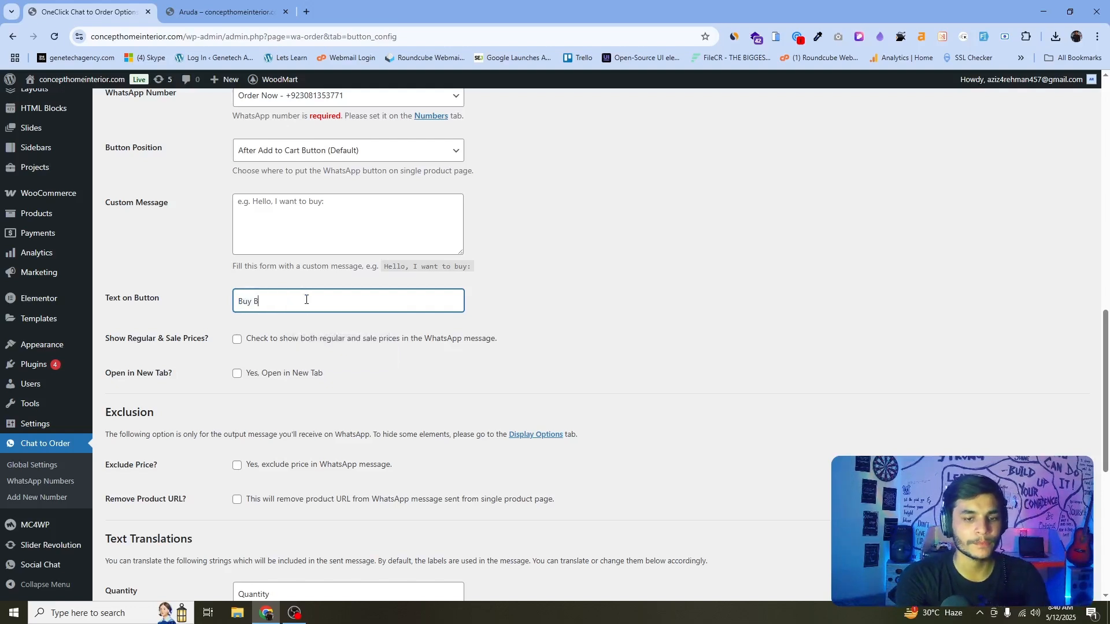
{"action": "type", "text": "Via What"}
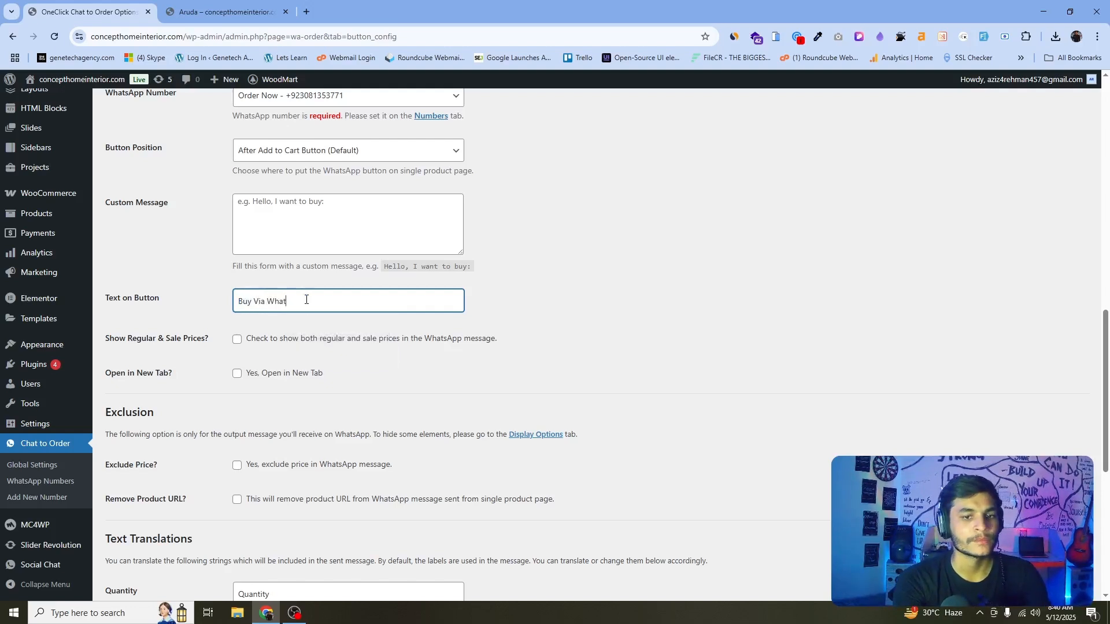
{"action": "type", "text": "sa"}
{"action": "key", "text": "ctrl+a"}
{"action": "key", "text": "BackSpace"}
{"action": "type", "text": "Ordetr"}
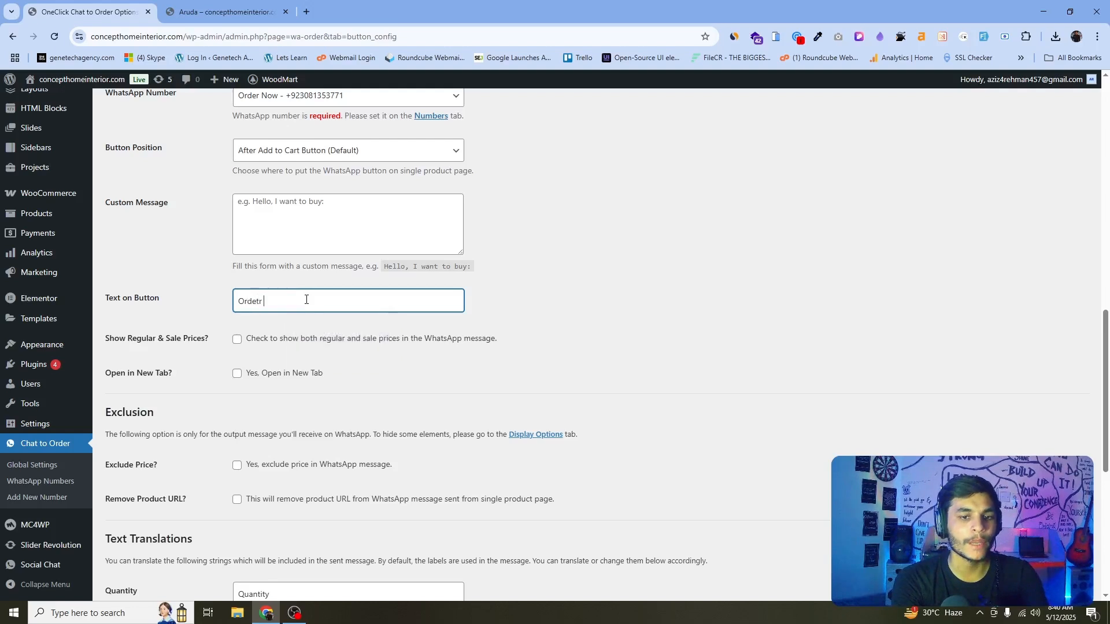
{"action": "key", "text": "BackSpace"}
{"action": "type", "text": "r Via W"}
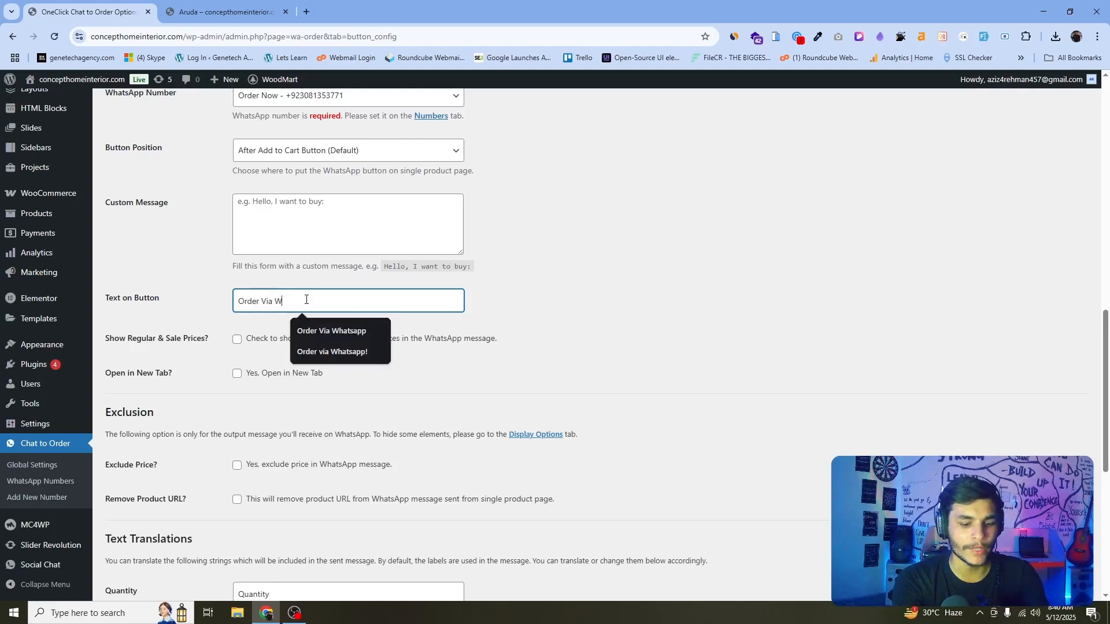
{"action": "type", "text": "hst"}
{"action": "key", "text": "BackSpace"}
{"action": "key", "text": "BackSpace"}
{"action": "type", "text": "atsapp"}
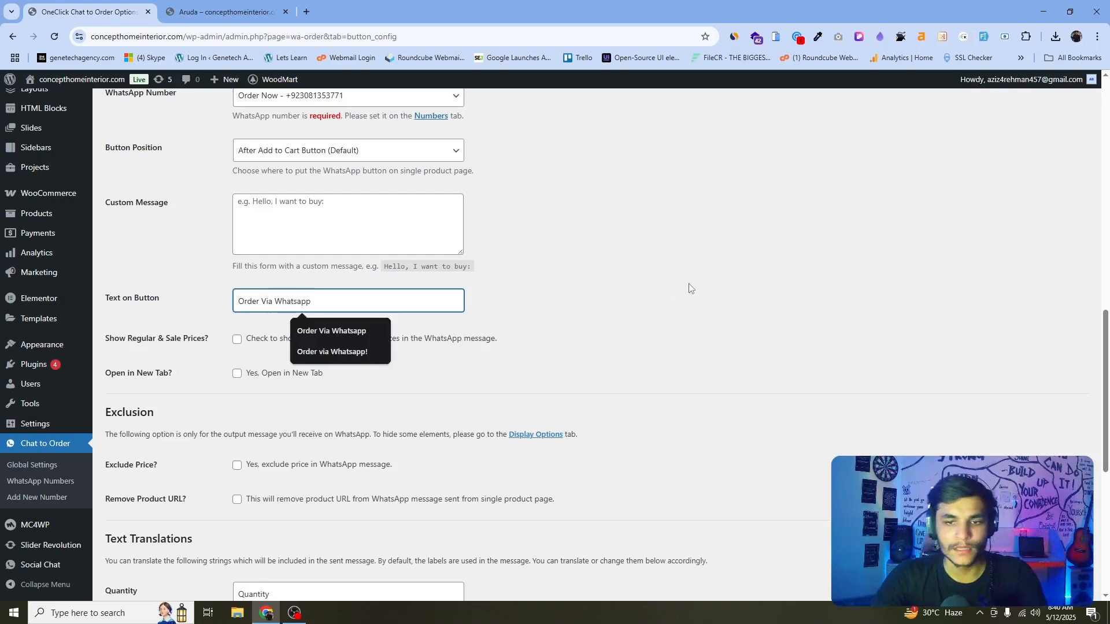
{"action": "left_click", "coordinate": [689, 288]}
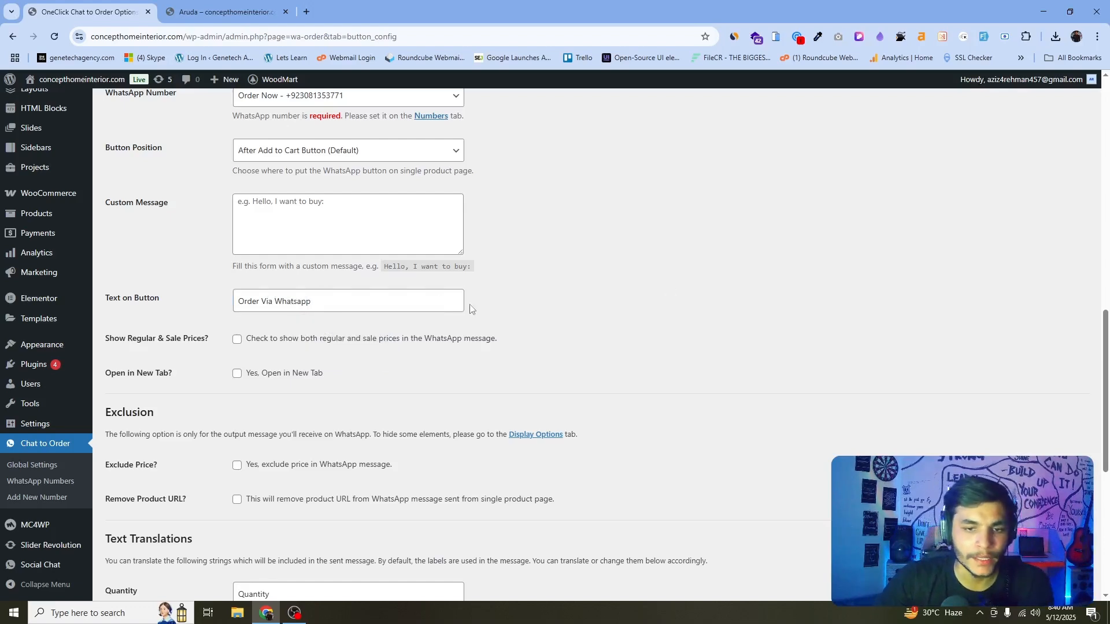
Save the Button Config settings changes.
{"action": "scroll", "coordinate": [469, 309], "scroll_direction": "down", "scroll_amount": 7}
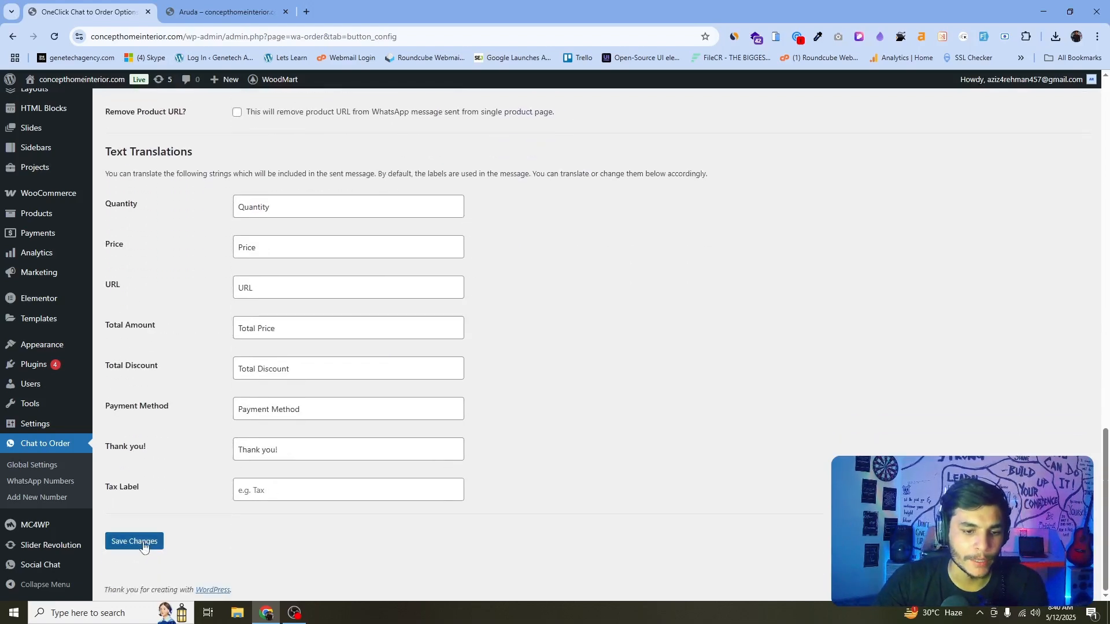
{"action": "left_click", "coordinate": [144, 547]}
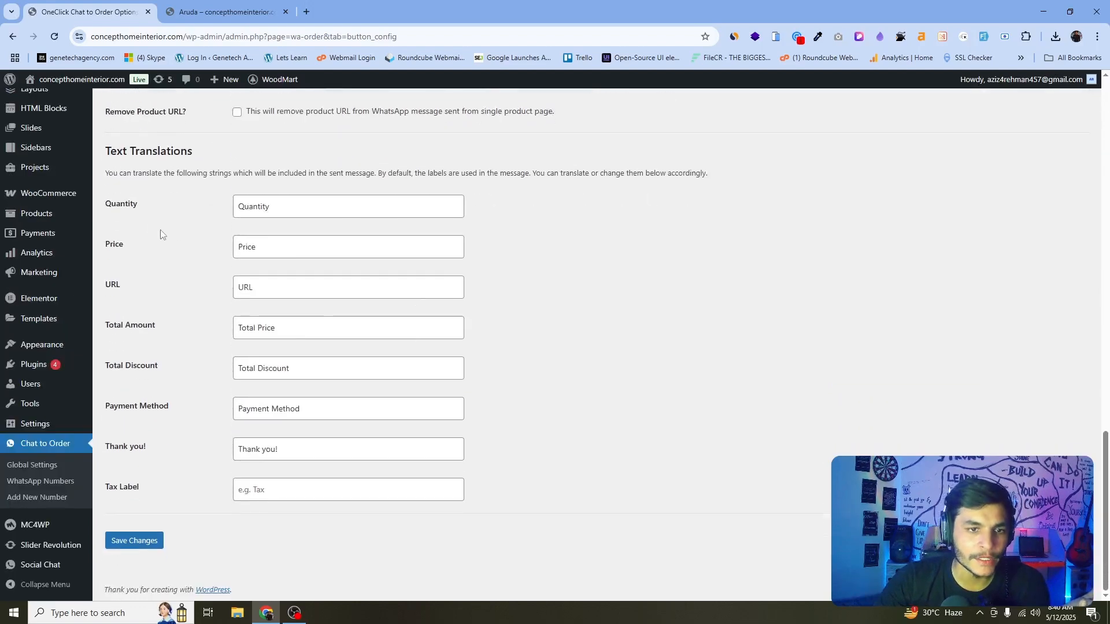
Review the Text Translations labels while comparing against the Aruda product page.
{"action": "left_click_drag", "start_coordinate": [161, 230], "coordinate": [115, 203]}
{"action": "left_click", "coordinate": [225, 12]}
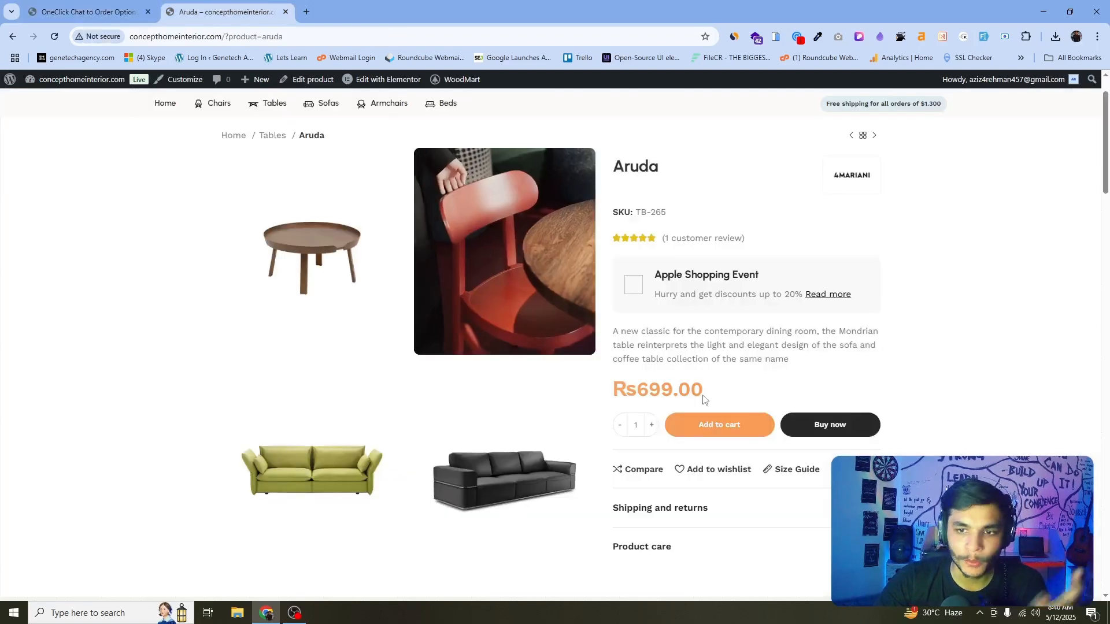
{"action": "left_click", "coordinate": [84, 6]}
{"action": "left_click_drag", "start_coordinate": [145, 255], "coordinate": [114, 245]}
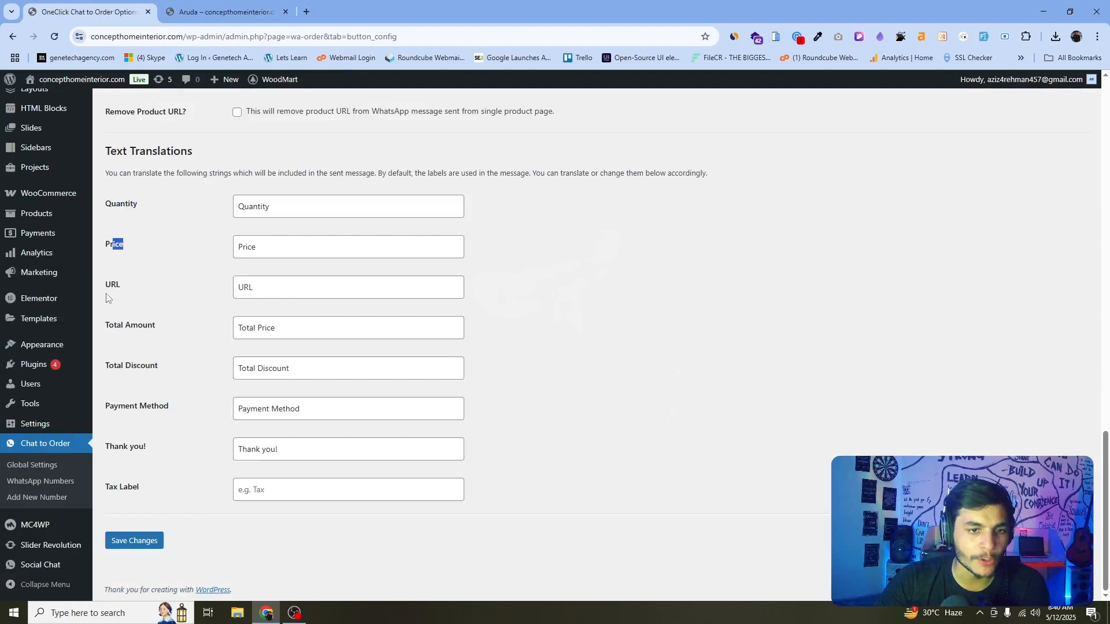
{"action": "left_click_drag", "start_coordinate": [105, 198], "coordinate": [143, 316]}
{"action": "left_click_drag", "start_coordinate": [123, 365], "coordinate": [172, 363]}
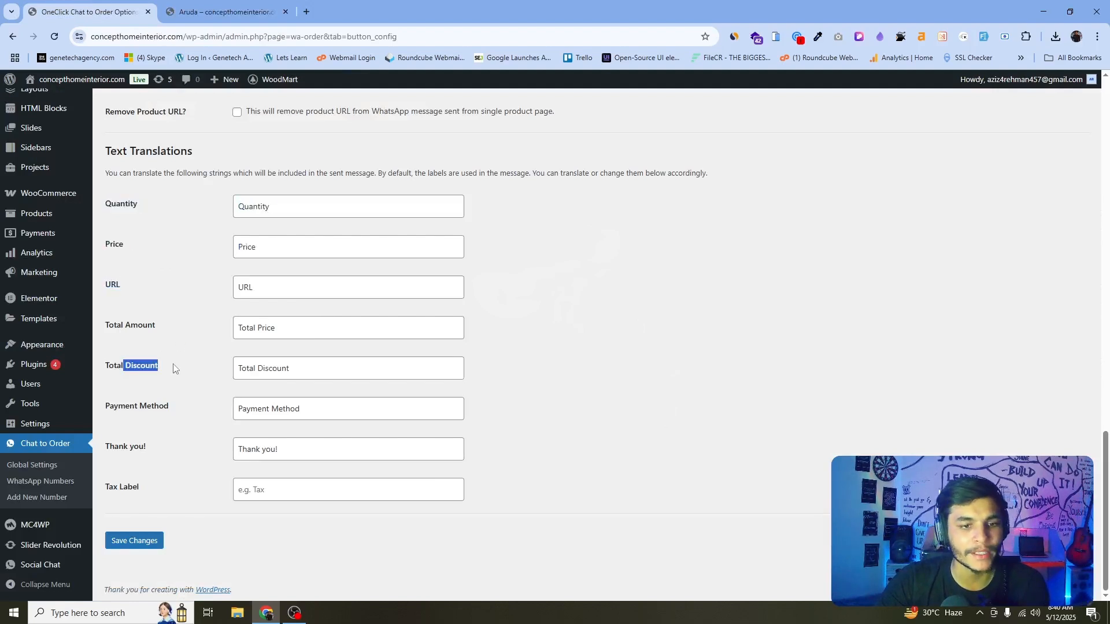
{"action": "left_click_drag", "start_coordinate": [130, 407], "coordinate": [192, 417]}
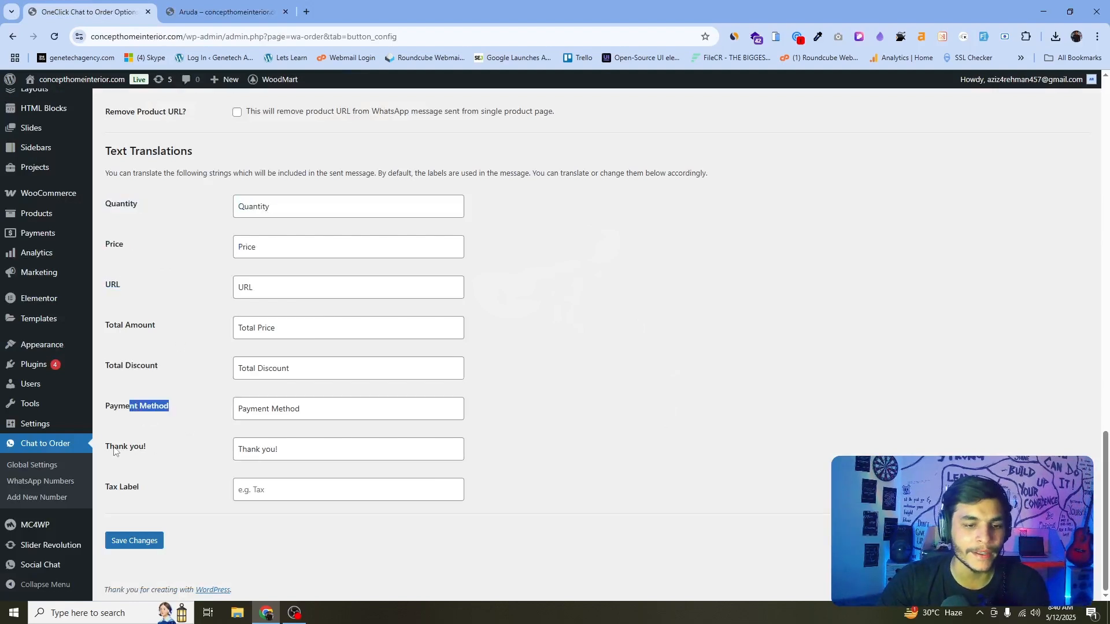
{"action": "left_click_drag", "start_coordinate": [115, 447], "coordinate": [178, 446]}
{"action": "left_click", "coordinate": [223, 11]}
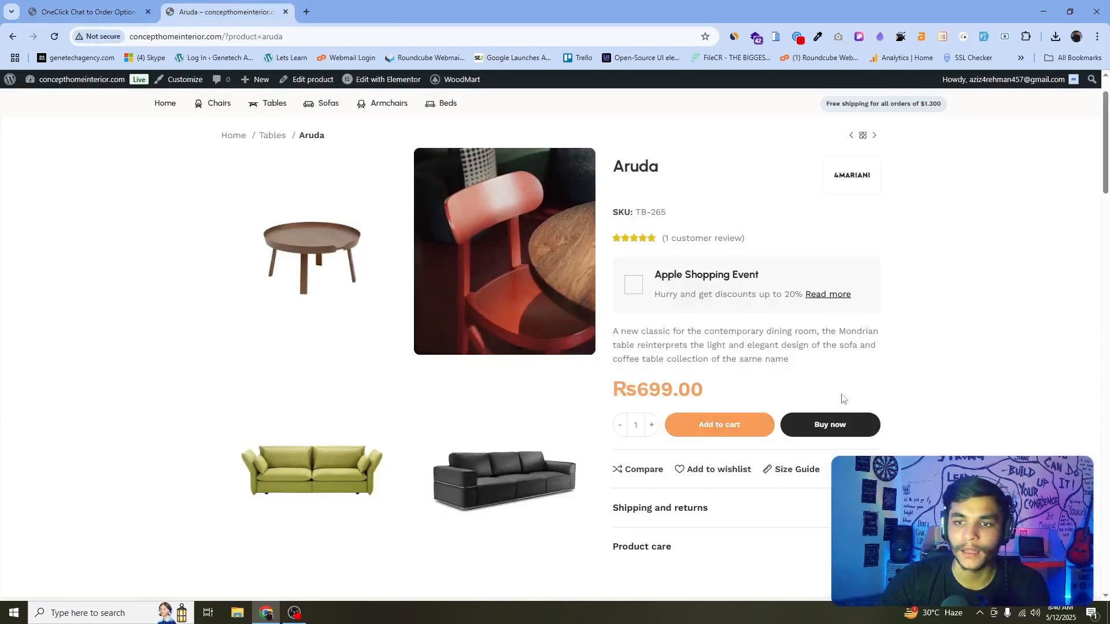
{"action": "left_click", "coordinate": [92, 12]}
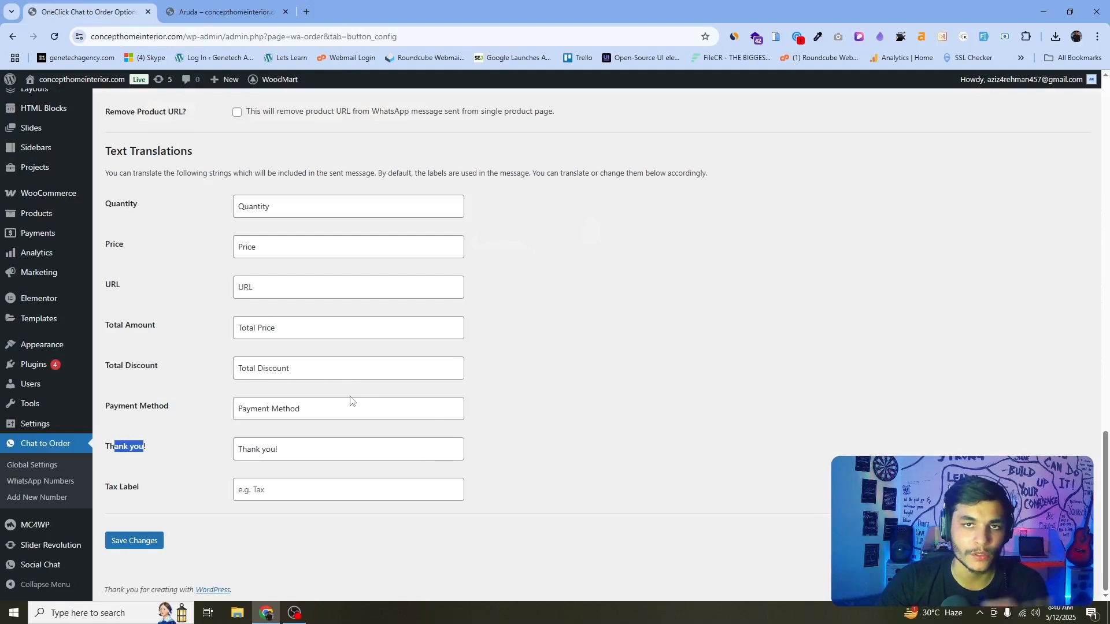
{"action": "left_click", "coordinate": [223, 12]}
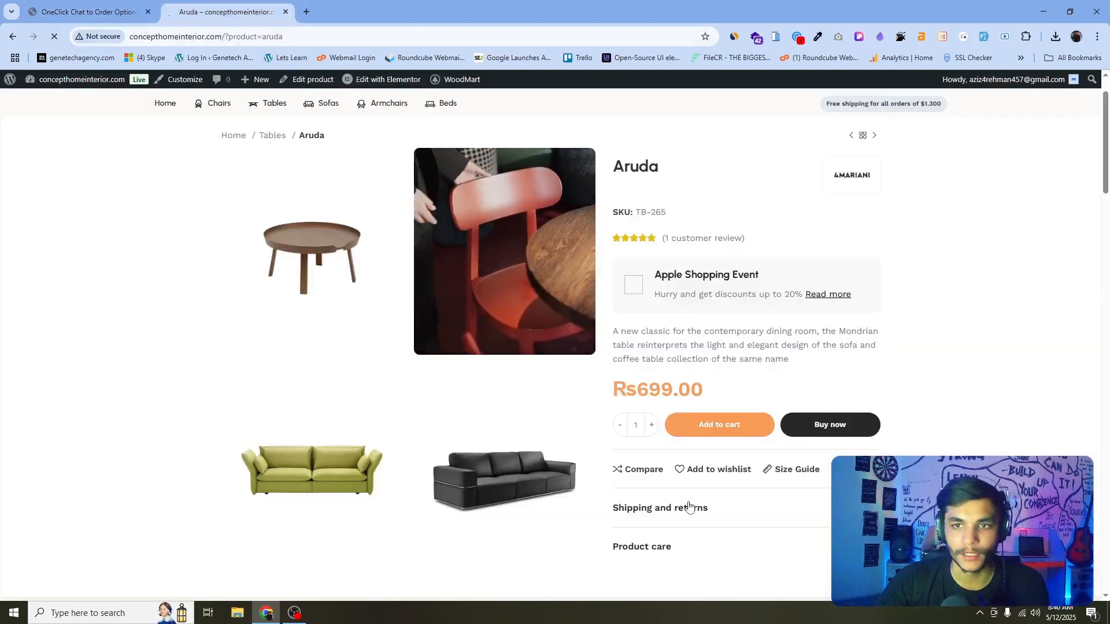
Test the Order Via Whatsapp button on the Aruda product page and return to the product.
{"action": "scroll", "coordinate": [684, 167], "scroll_direction": "down", "scroll_amount": 3}
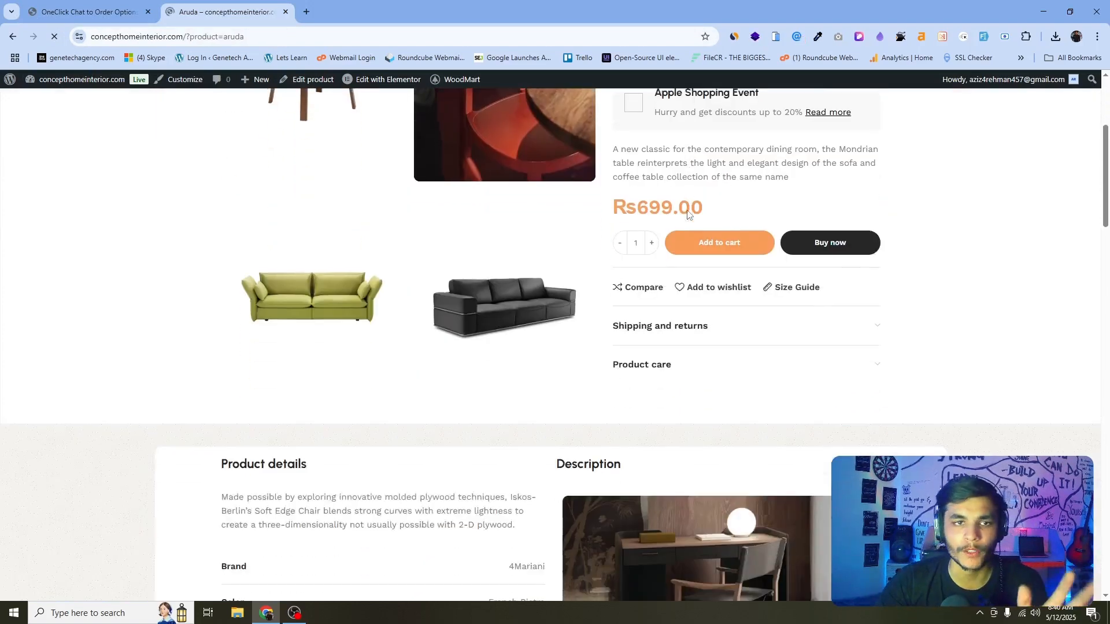
{"action": "scroll", "coordinate": [825, 285], "scroll_direction": "down", "scroll_amount": 6}
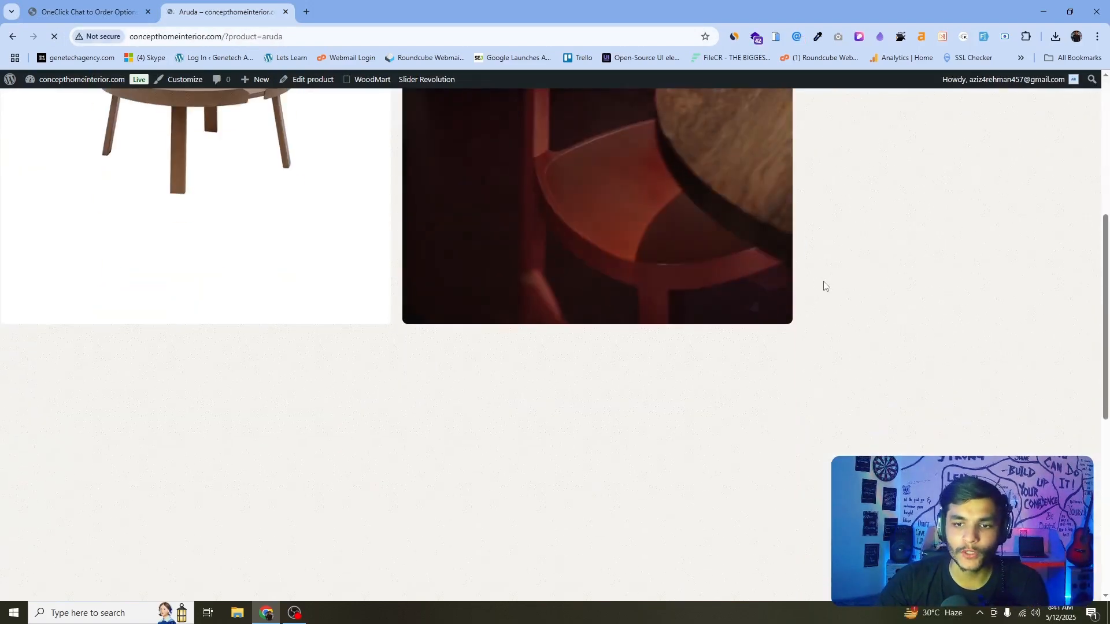
{"action": "scroll", "coordinate": [884, 307], "scroll_direction": "down", "scroll_amount": 5}
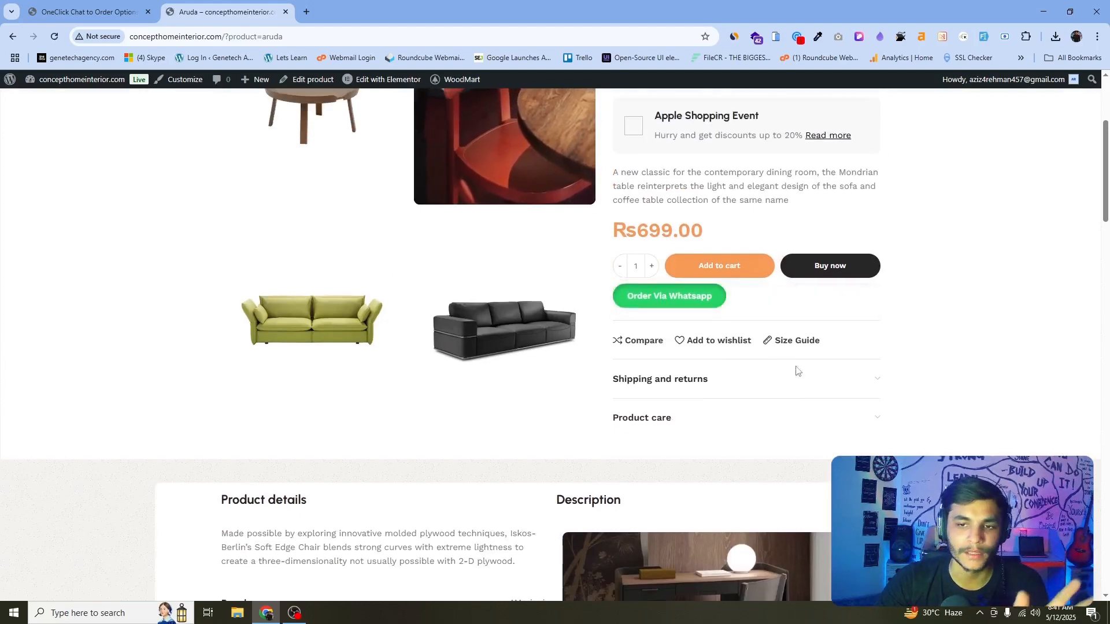
{"action": "left_click", "coordinate": [677, 299]}
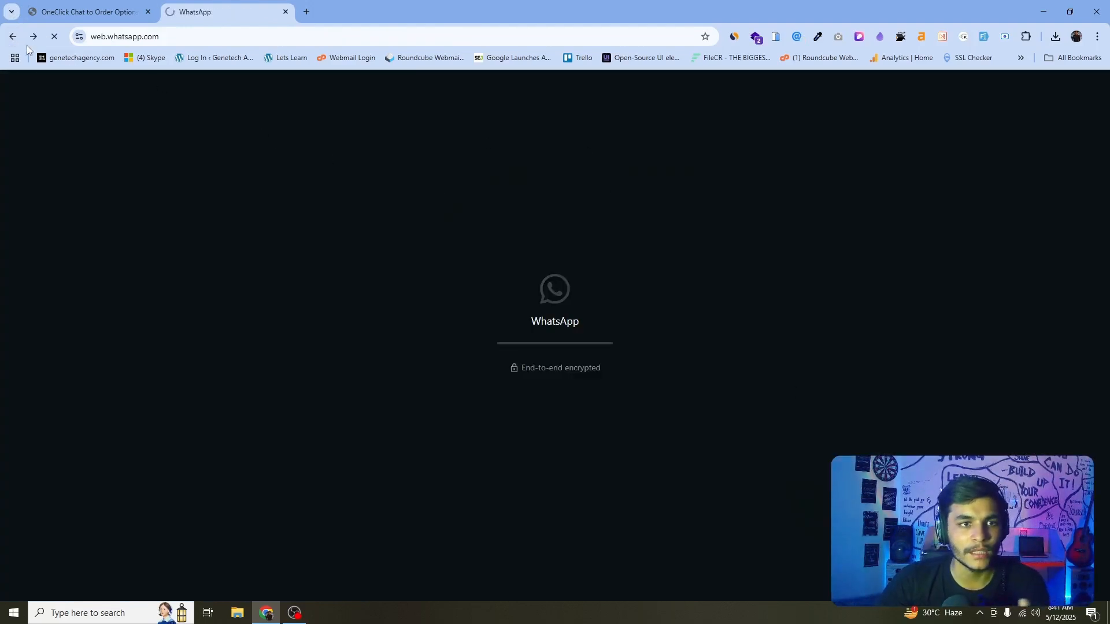
{"action": "left_click", "coordinate": [13, 36]}
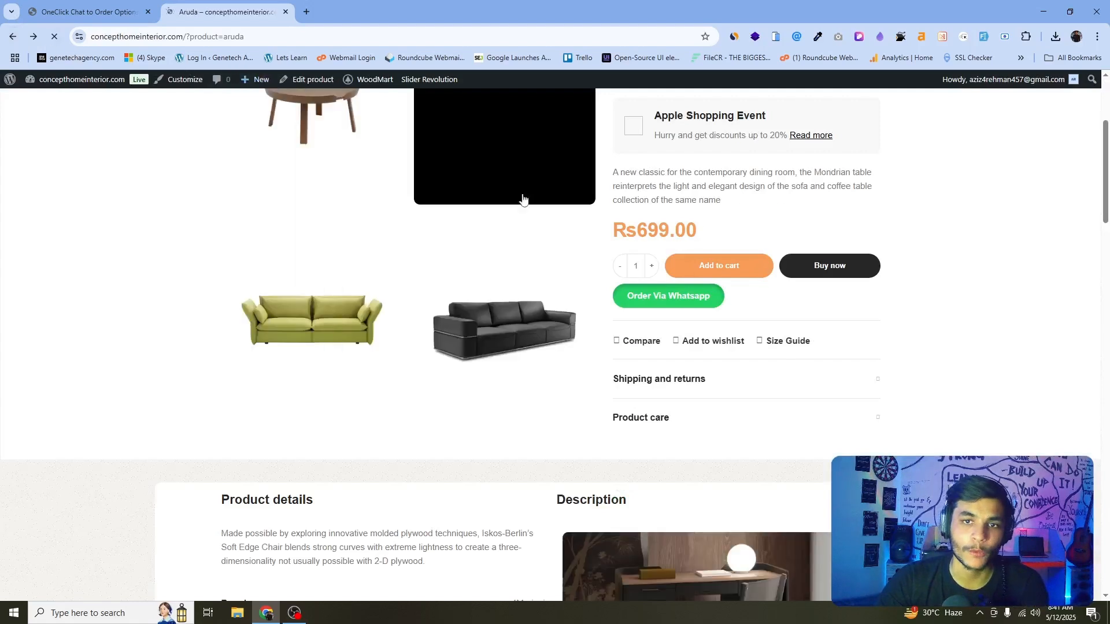
{"action": "key", "text": "alt+Left"}
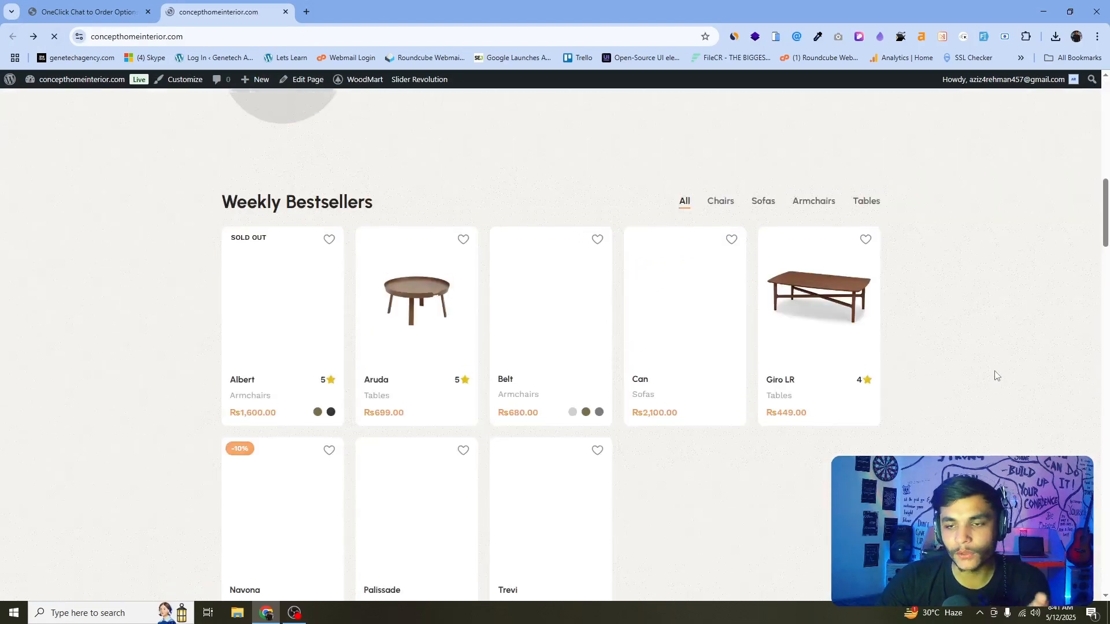
{"action": "scroll", "coordinate": [996, 375], "scroll_direction": "up", "scroll_amount": 1}
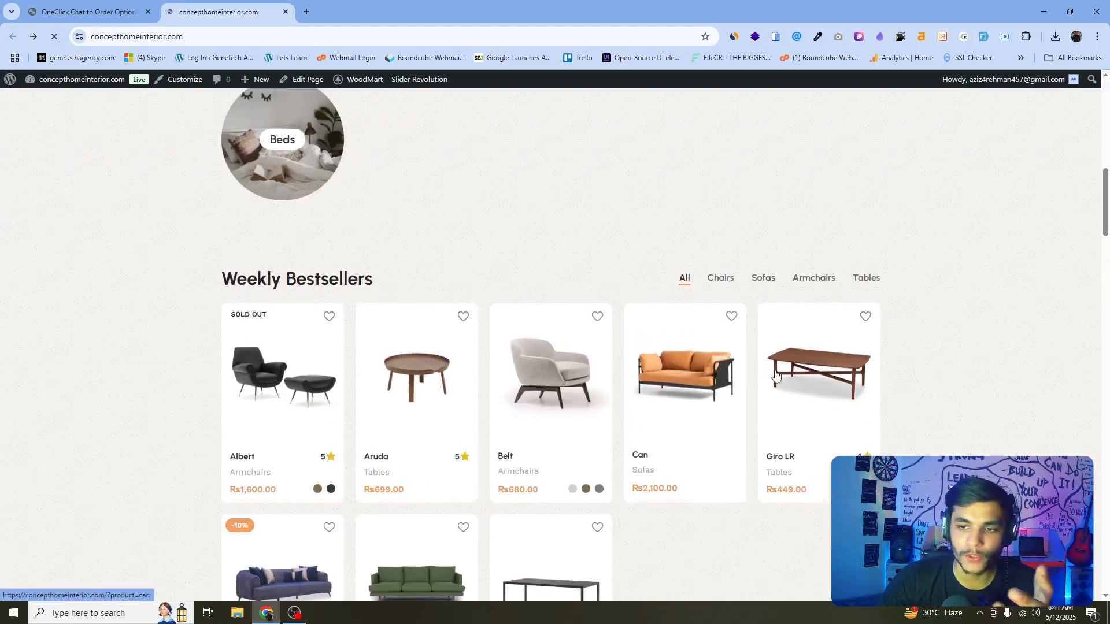
{"action": "key", "text": "alt+Right"}
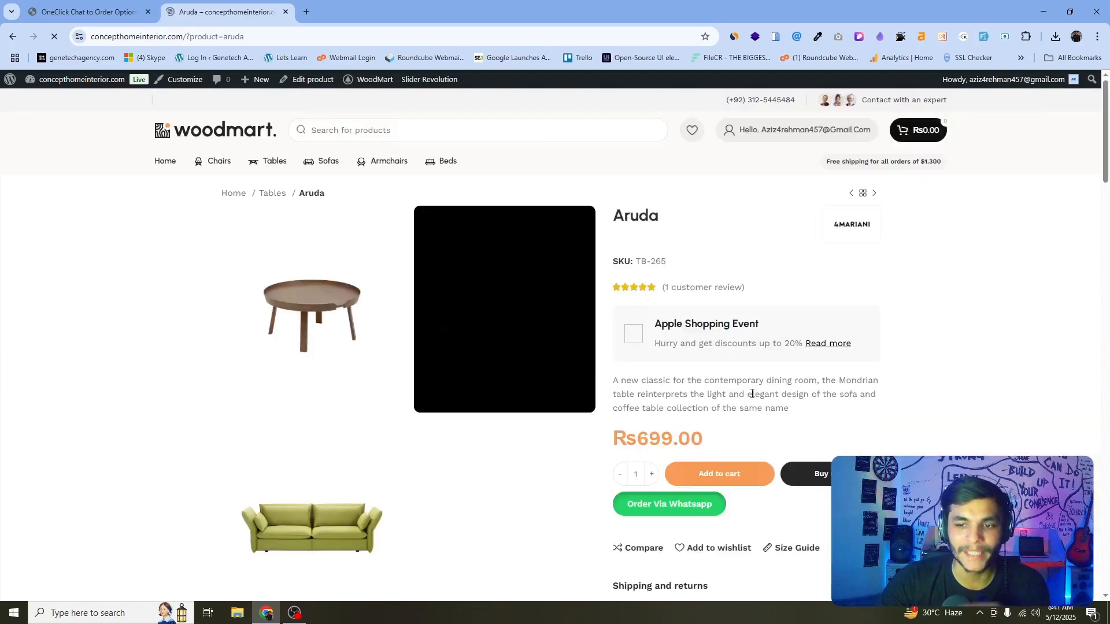
{"action": "scroll", "coordinate": [752, 394], "scroll_direction": "down", "scroll_amount": 2}
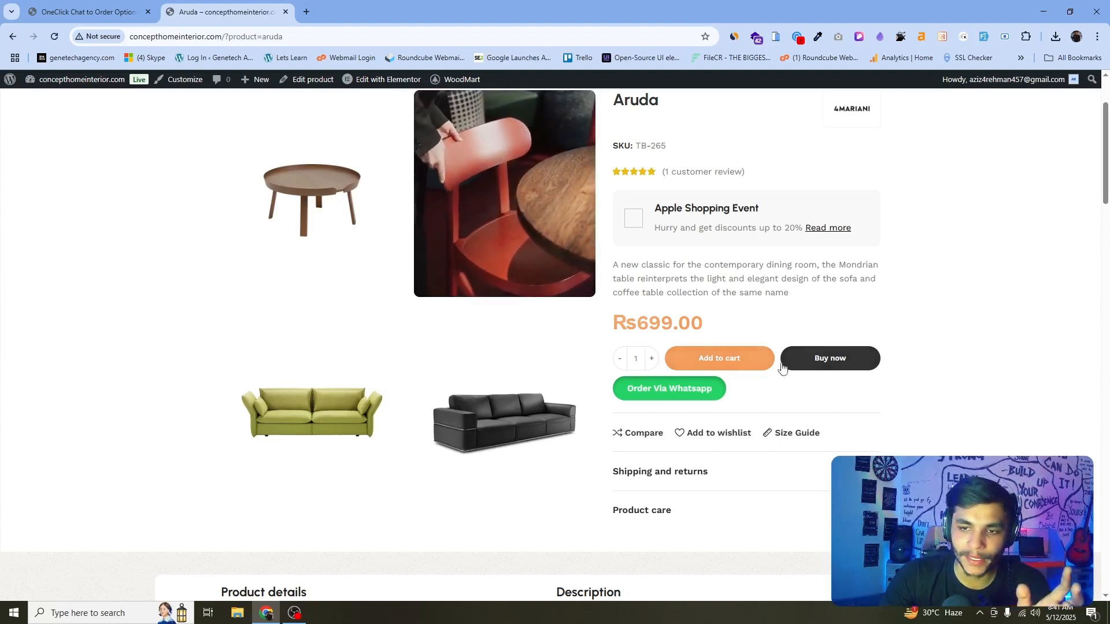
Open the browser developer tools on the Aruda product page and dock them along the bottom.
{"action": "right_click", "coordinate": [864, 370]}
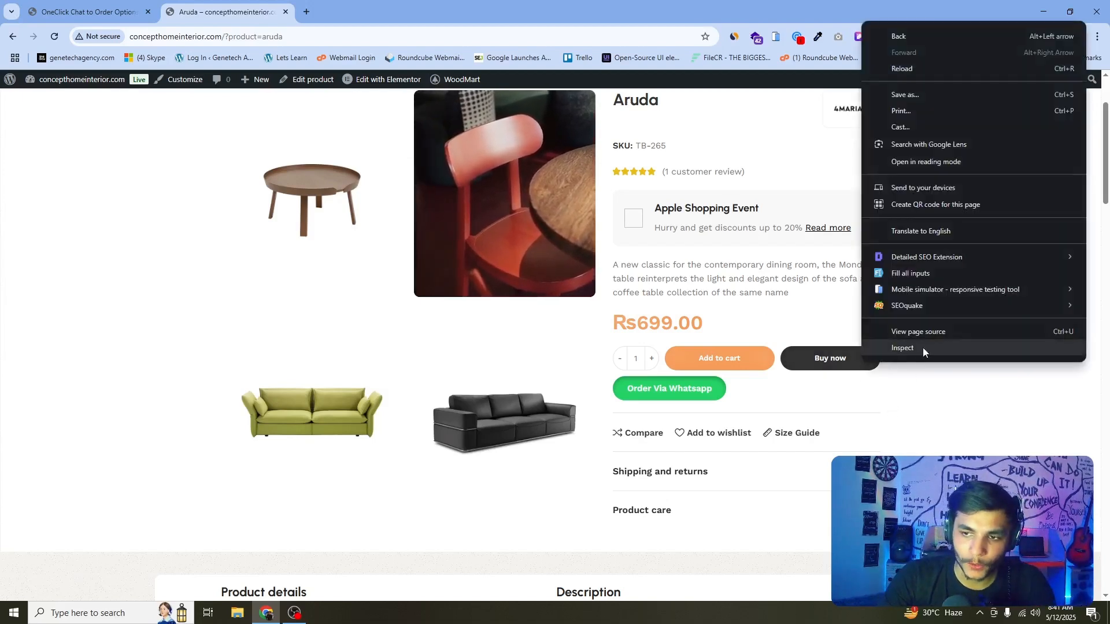
{"action": "left_click", "coordinate": [903, 349]}
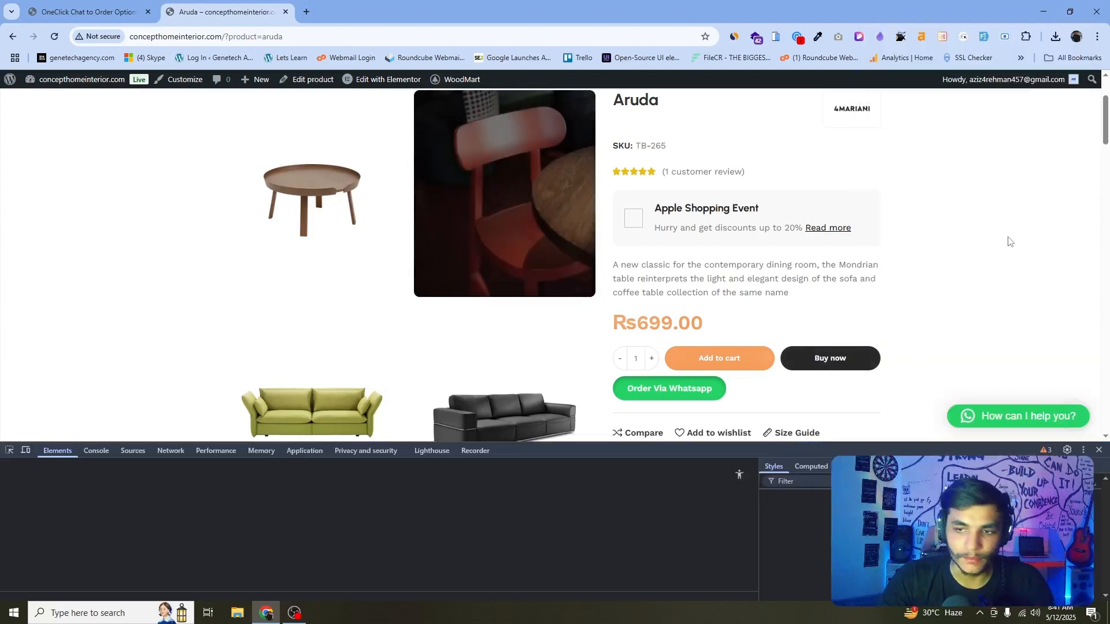
{"action": "scroll", "coordinate": [1000, 242], "scroll_direction": "down", "scroll_amount": 1}
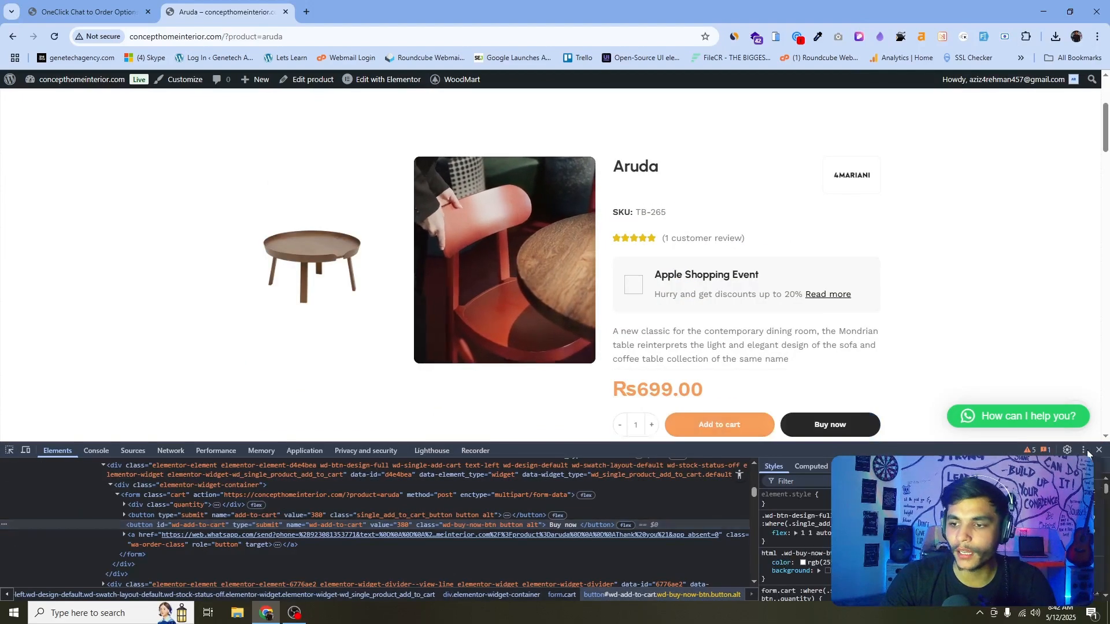
{"action": "key", "text": "ctrl+shift+d"}
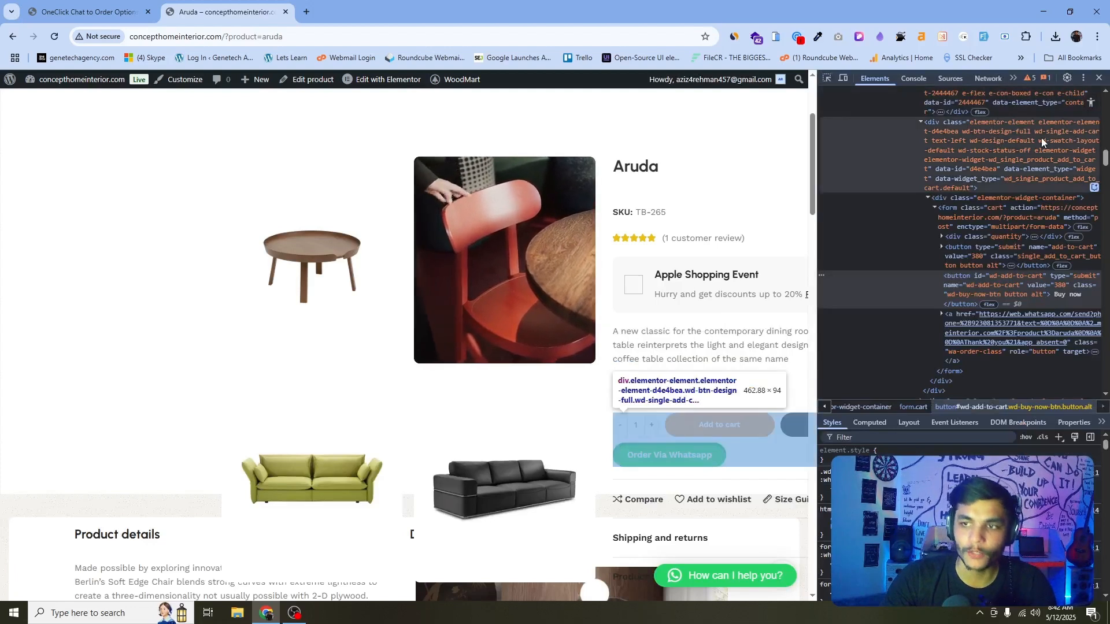
{"action": "left_click", "coordinate": [1084, 80]}
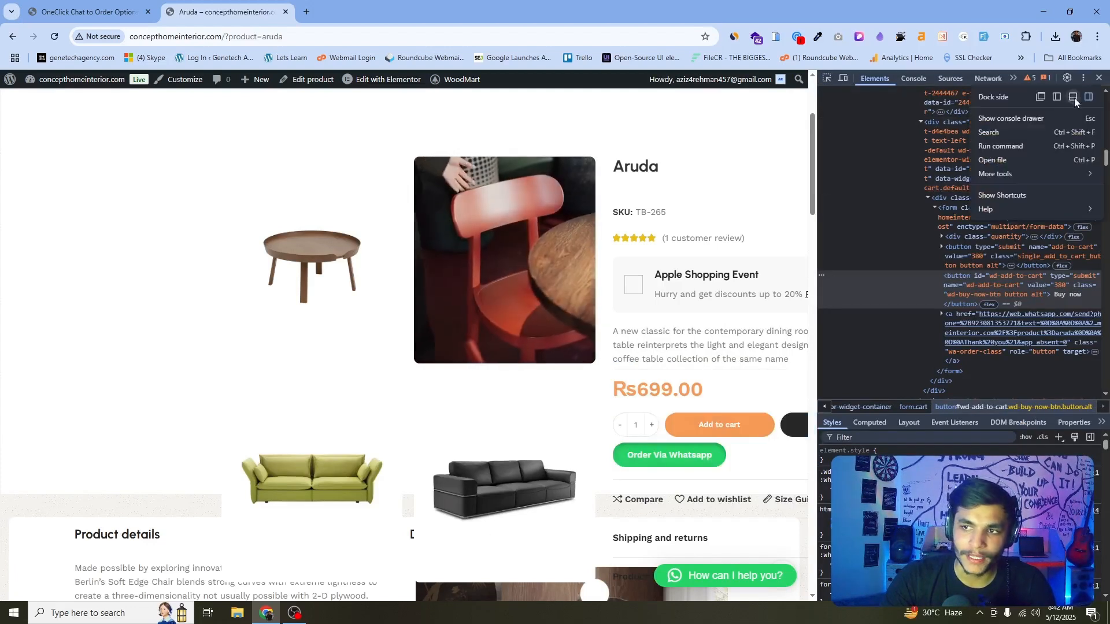
{"action": "left_click", "coordinate": [1074, 98]}
{"action": "scroll", "coordinate": [731, 294], "scroll_direction": "down", "scroll_amount": 4}
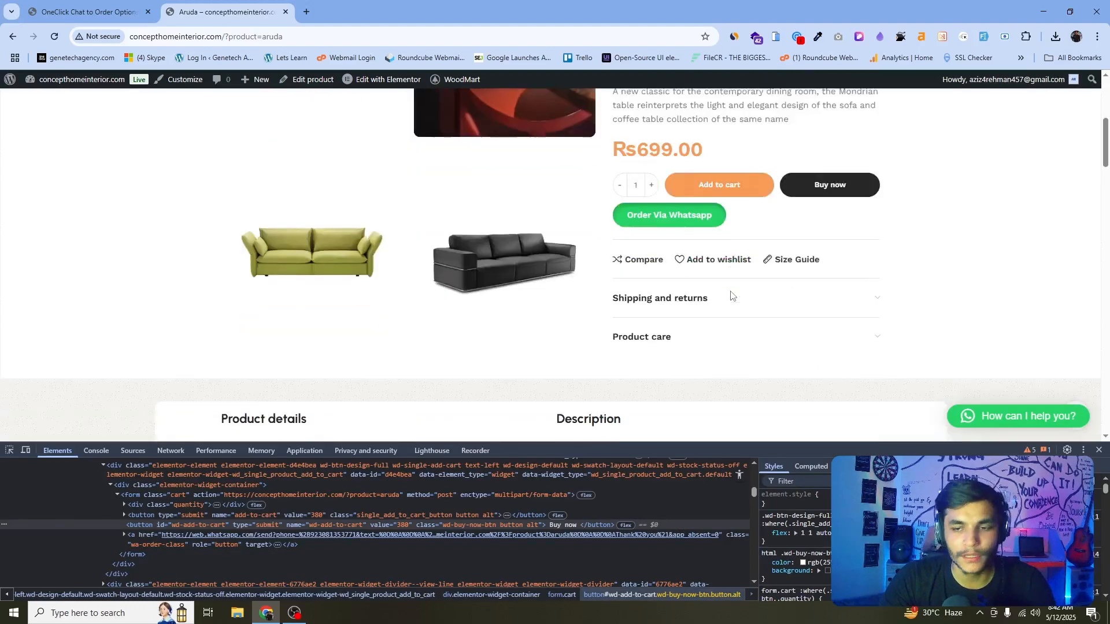
{"action": "scroll", "coordinate": [730, 294], "scroll_direction": "up", "scroll_amount": 1}
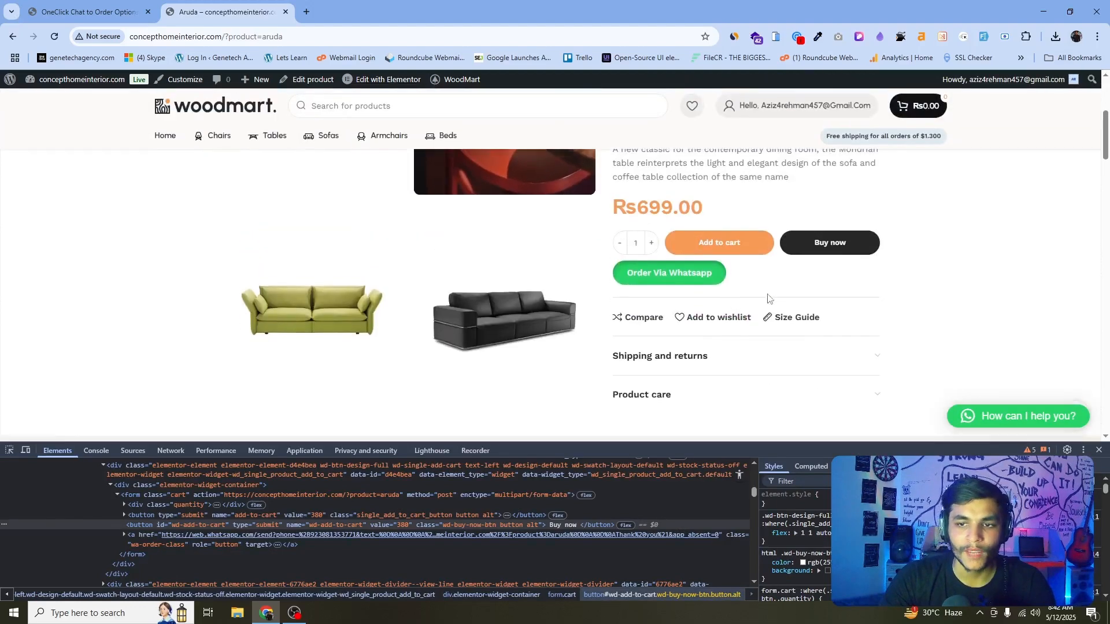
Inspect the Buy now button and select its wd-buy-now-btn class name in the element markup.
{"action": "left_click", "coordinate": [10, 451]}
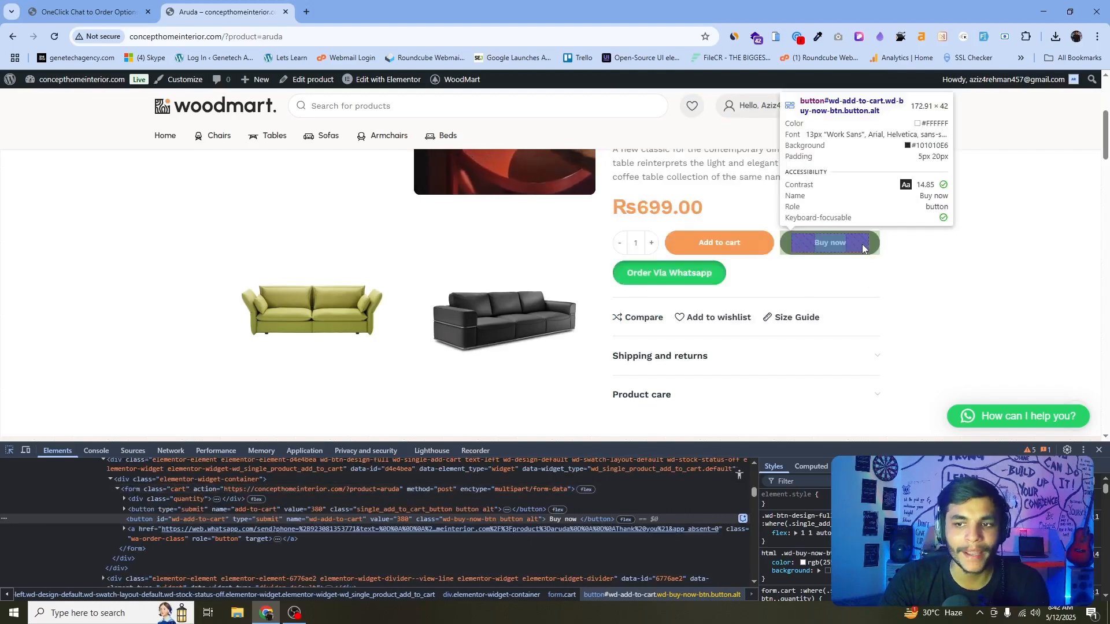
{"action": "left_click", "coordinate": [874, 248]}
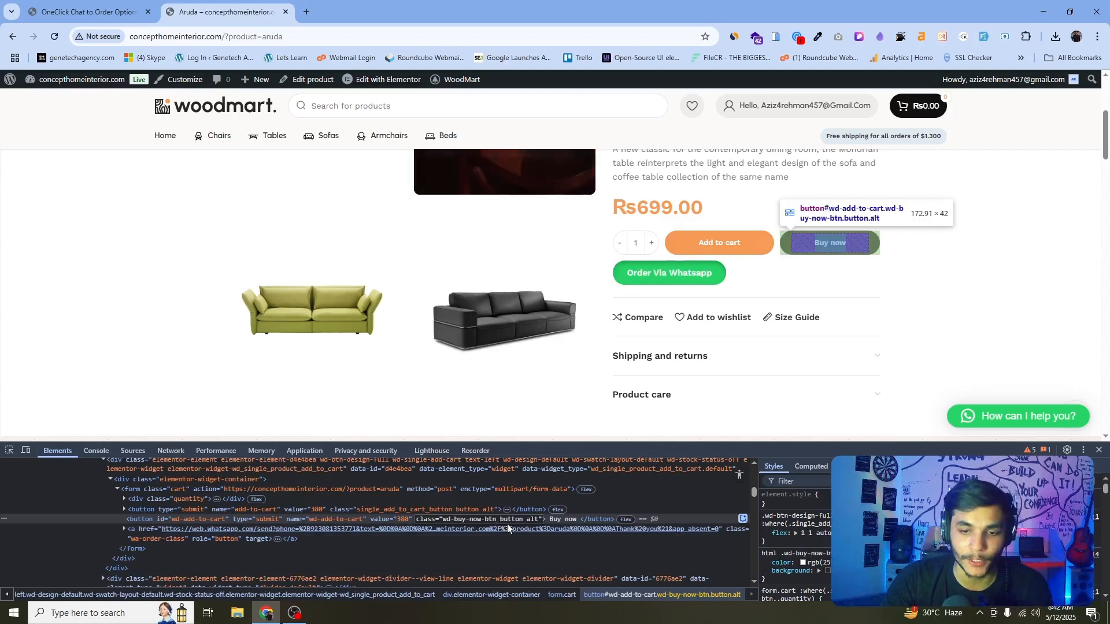
{"action": "left_click", "coordinate": [499, 520]}
{"action": "left_click_drag", "start_coordinate": [498, 522], "coordinate": [451, 524]}
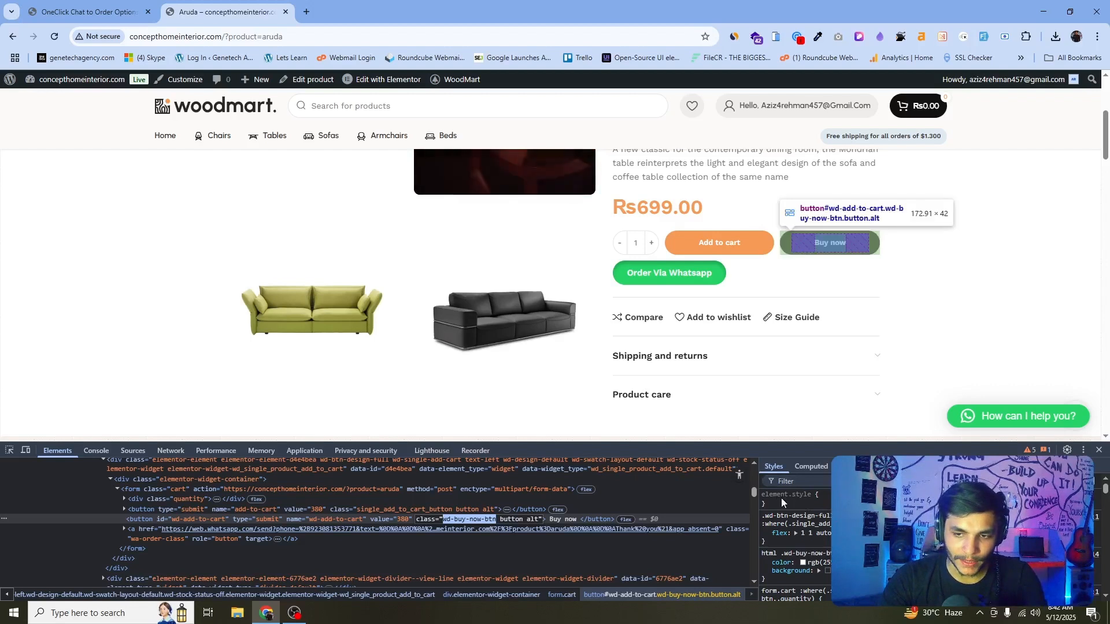
Test hiding the Buy now button by adding display: none to its element style in developer tools.
{"action": "left_click", "coordinate": [830, 497]}
{"action": "type", "text": "display"}
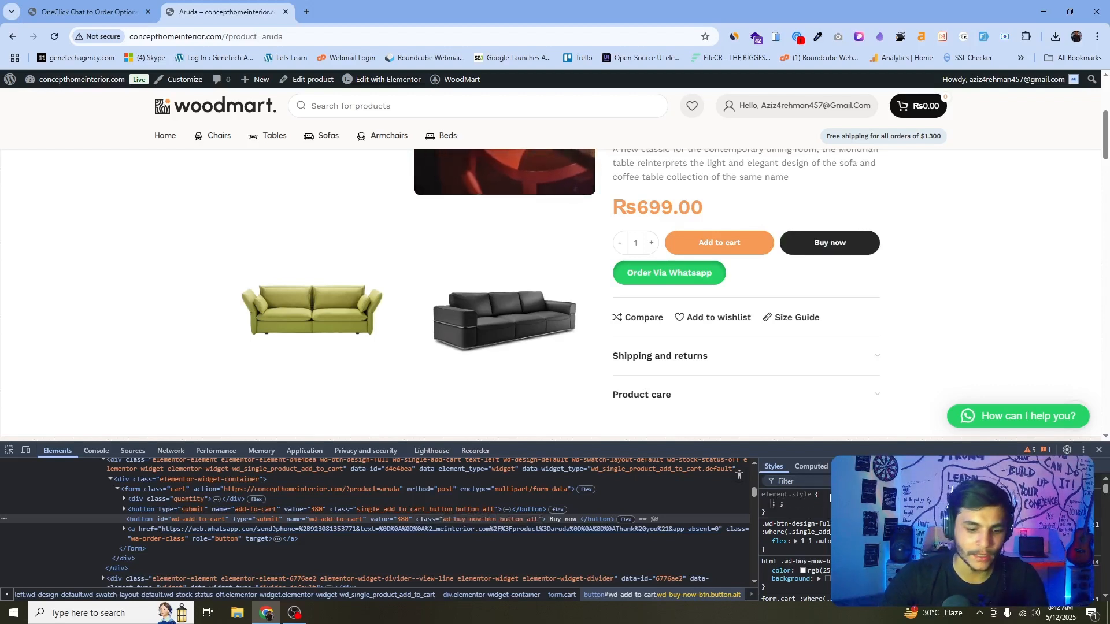
{"action": "key", "text": "Tab"}
{"action": "type", "text": "none"}
{"action": "key", "text": "Return"}
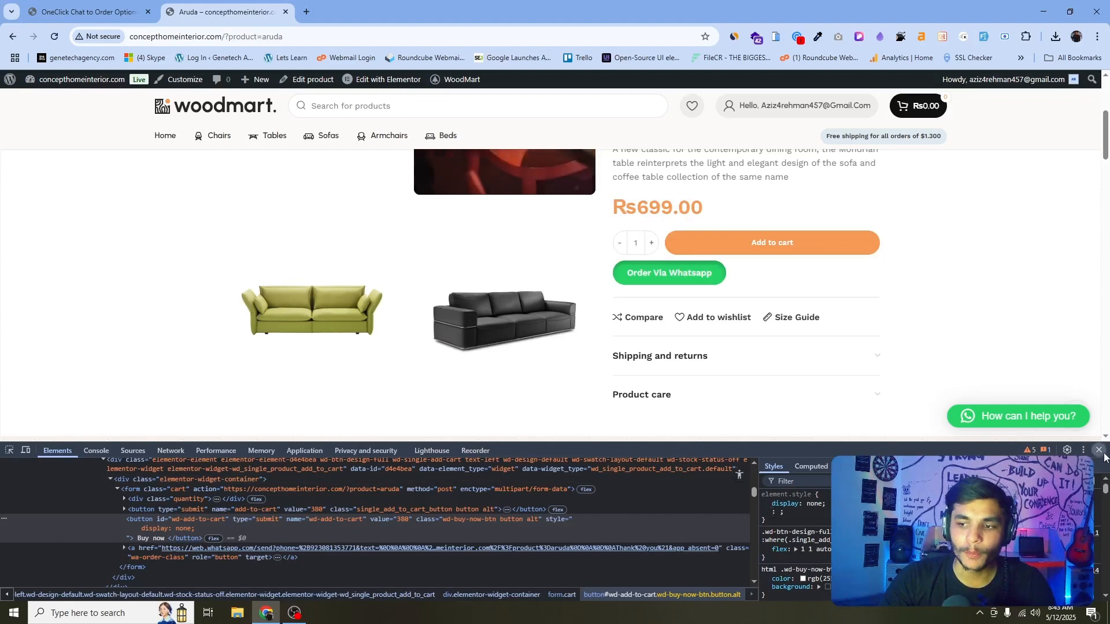
Close the developer tools and open the Additional CSS section of the theme Customizer.
{"action": "key", "text": "F12"}
{"action": "left_click", "coordinate": [54, 36]}
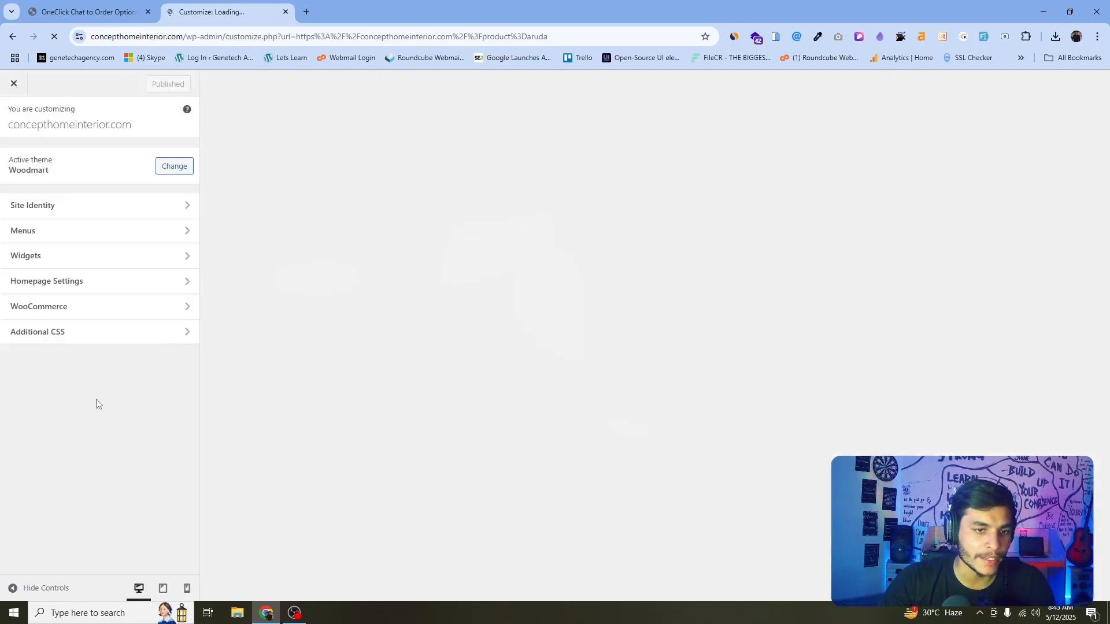
{"action": "left_click", "coordinate": [68, 337]}
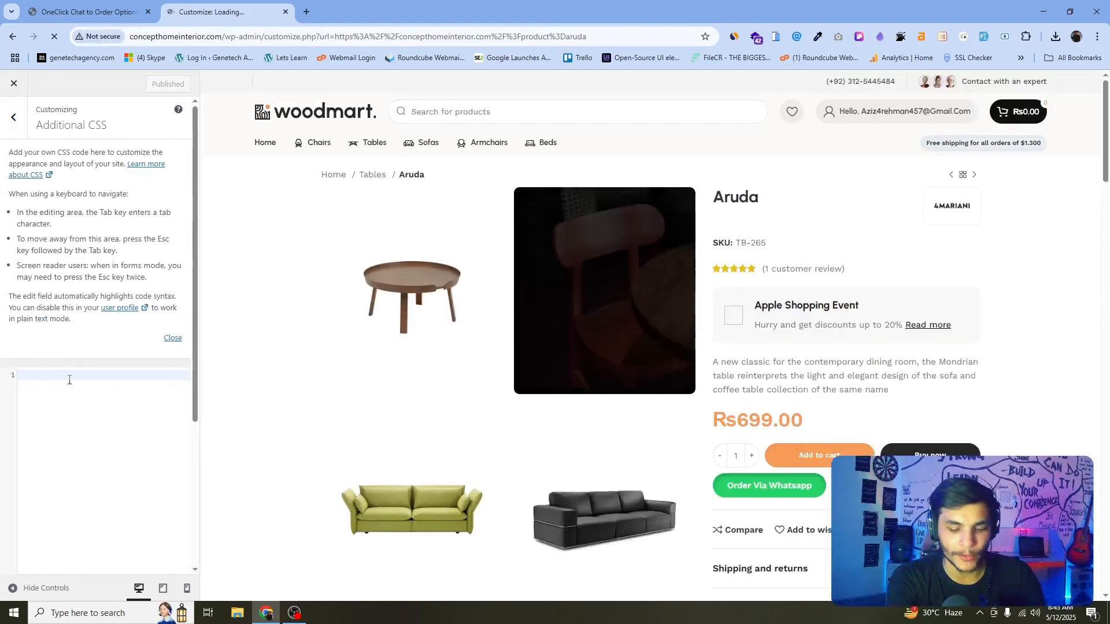
Write the CSS rule .wd-buy-now-btn { display: none; } in the Additional CSS editor.
{"action": "type", "text": "."}
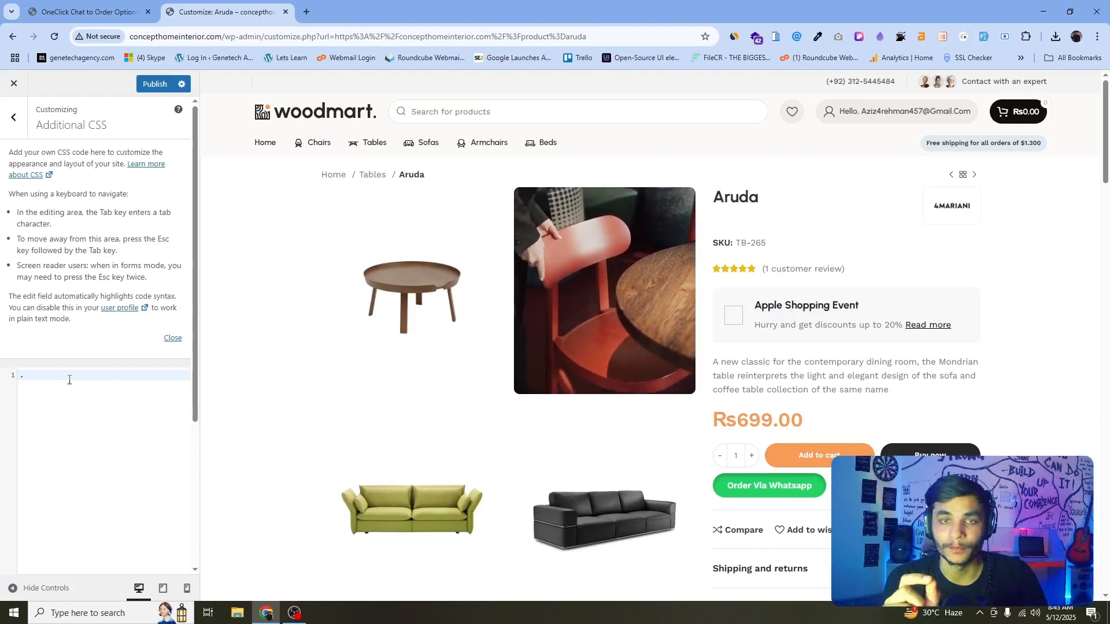
{"action": "type", "text": "wd-buy-now-btn"}
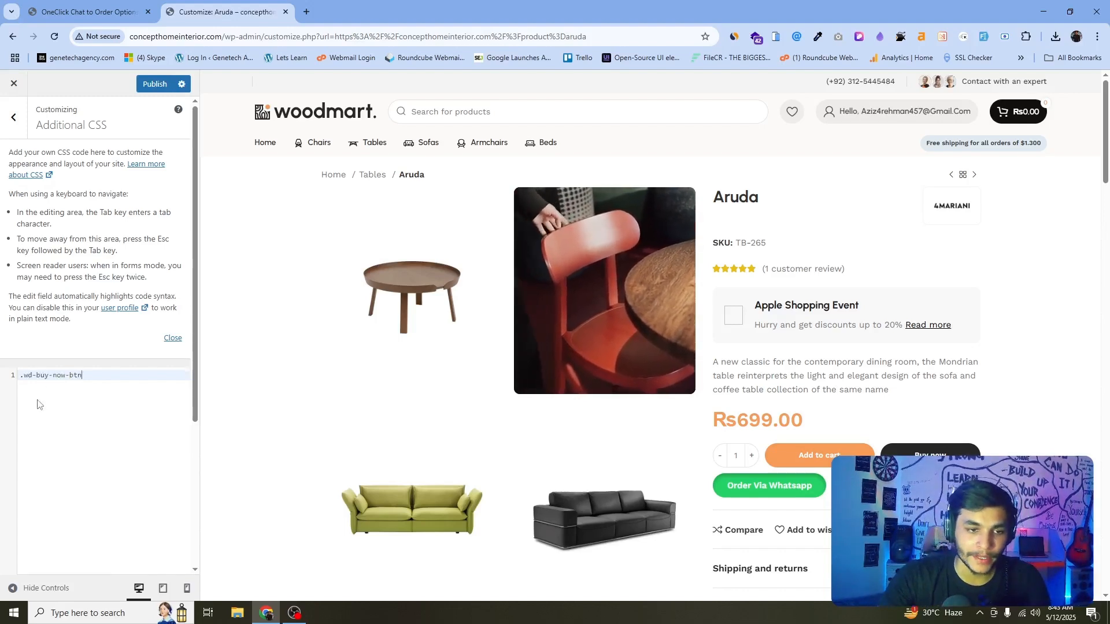
{"action": "key", "text": "ctrl+plus"}
{"action": "key", "text": "ctrl+plus"}
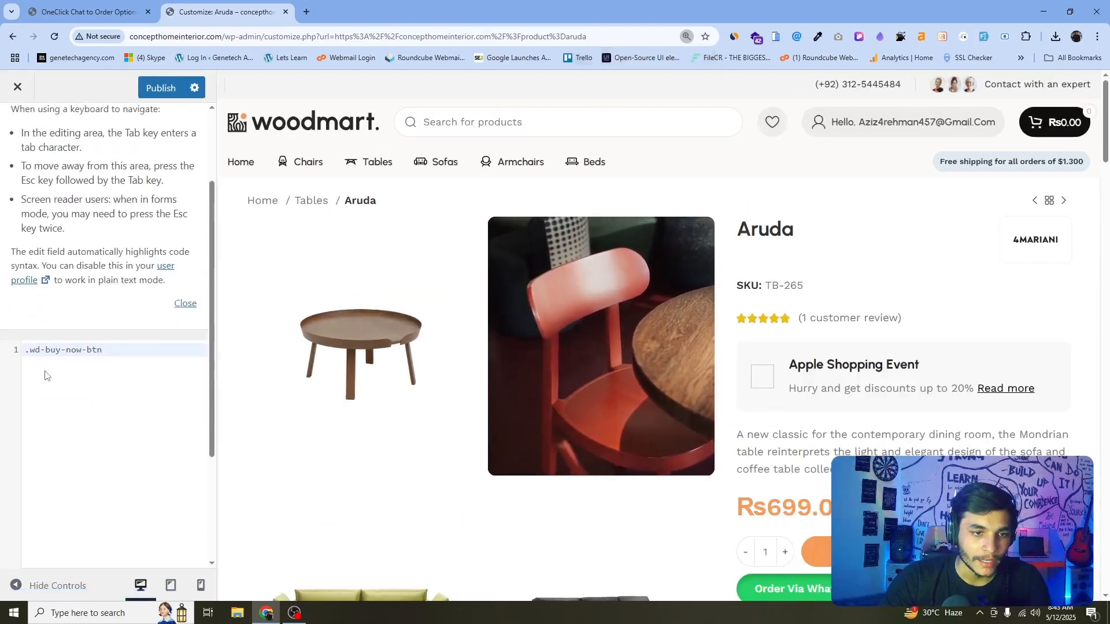
{"action": "left_click_drag", "start_coordinate": [104, 351], "coordinate": [27, 349]}
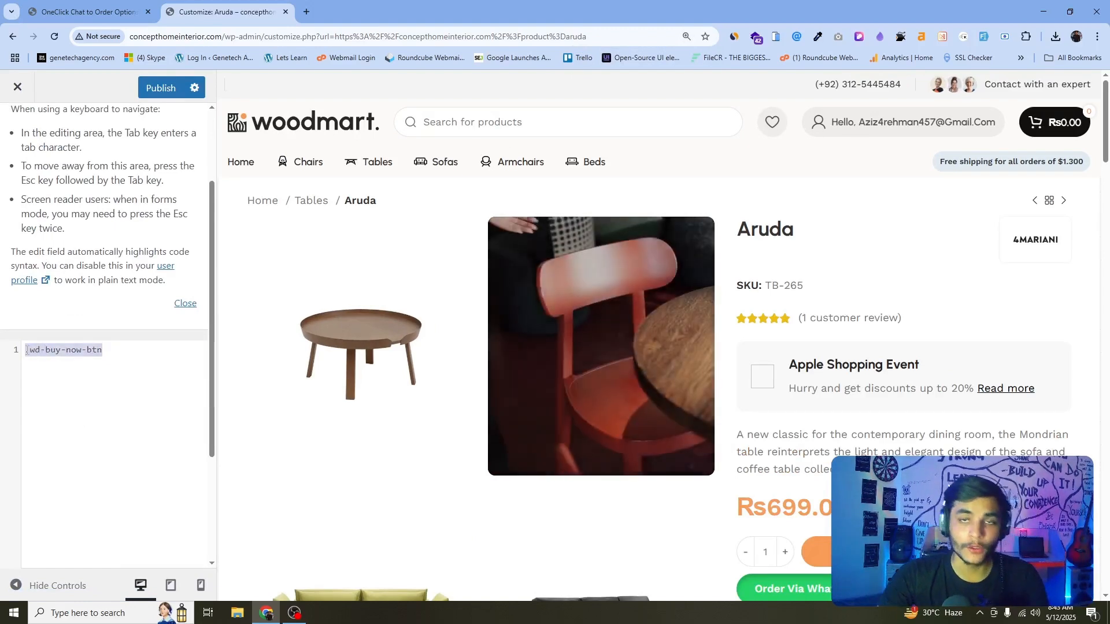
{"action": "key", "text": "BackSpace"}
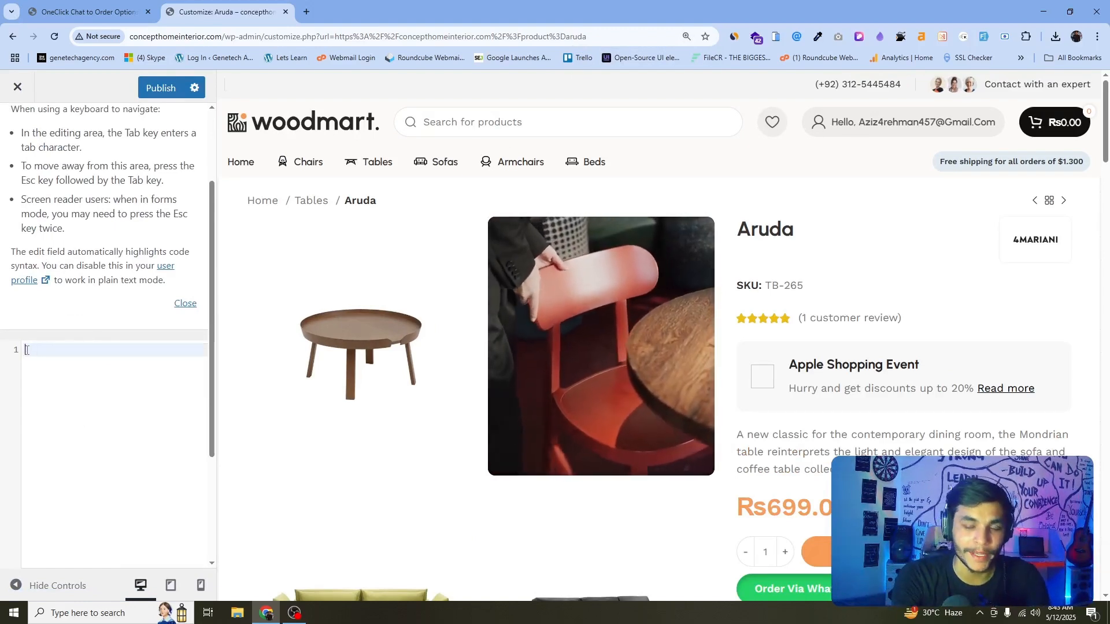
{"action": "key", "text": "ctrl+z"}
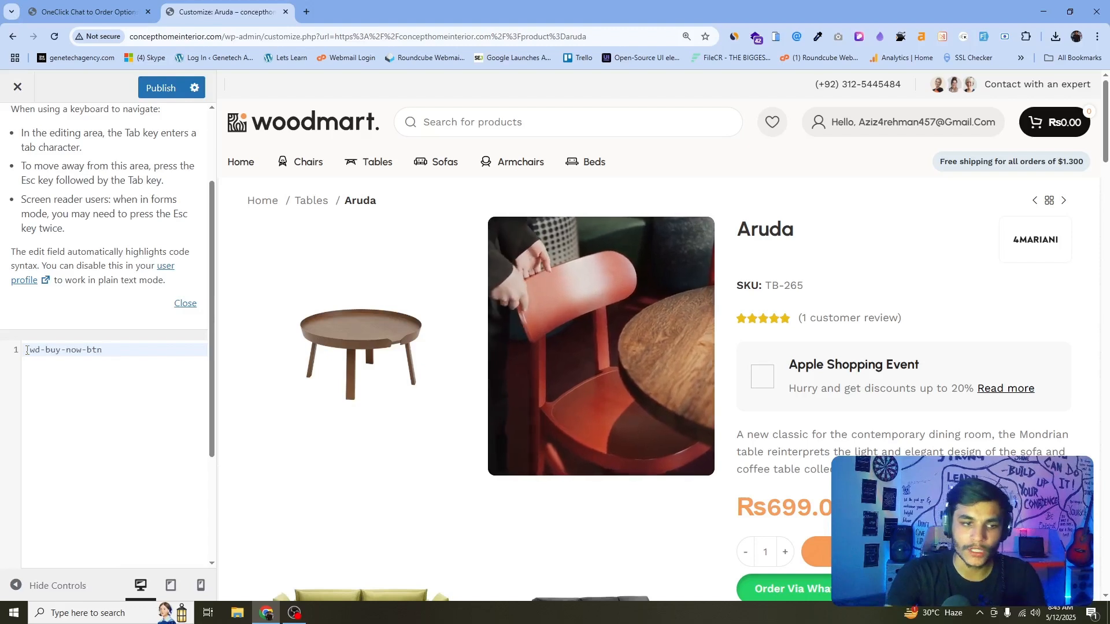
{"action": "type", "text": "{"}
{"action": "key", "text": "Return"}
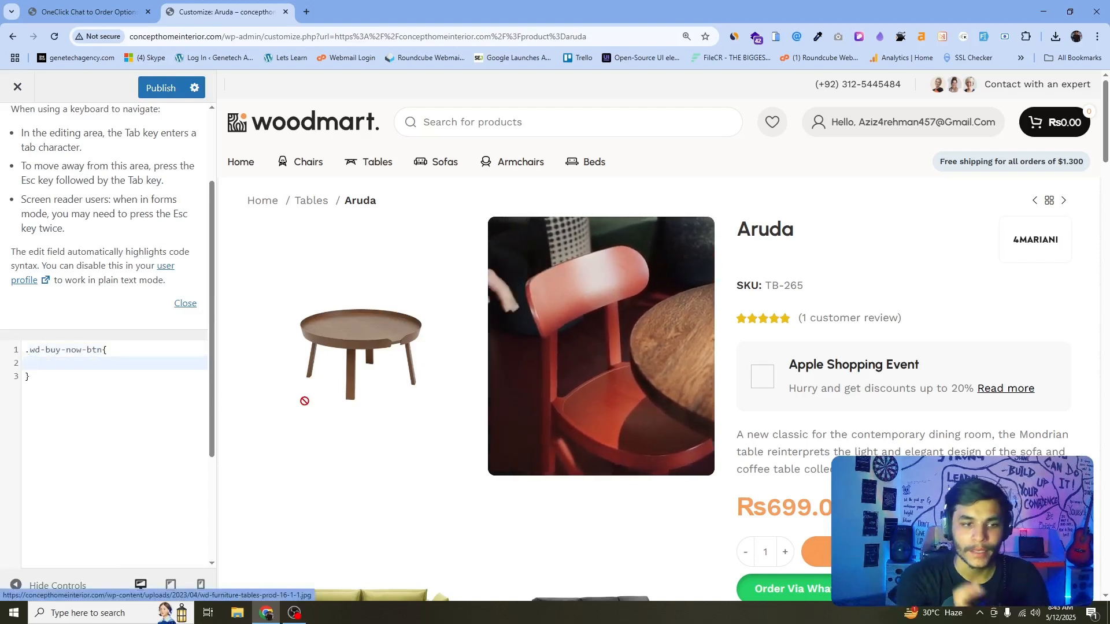
{"action": "type", "text": "dis"}
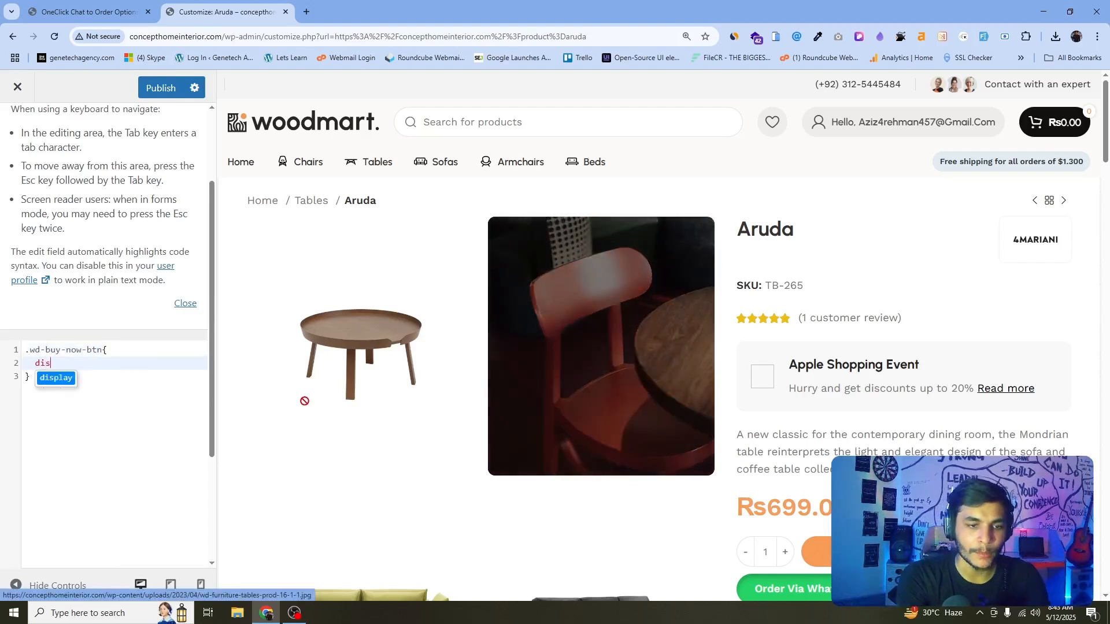
{"action": "type", "text": "play: none;"}
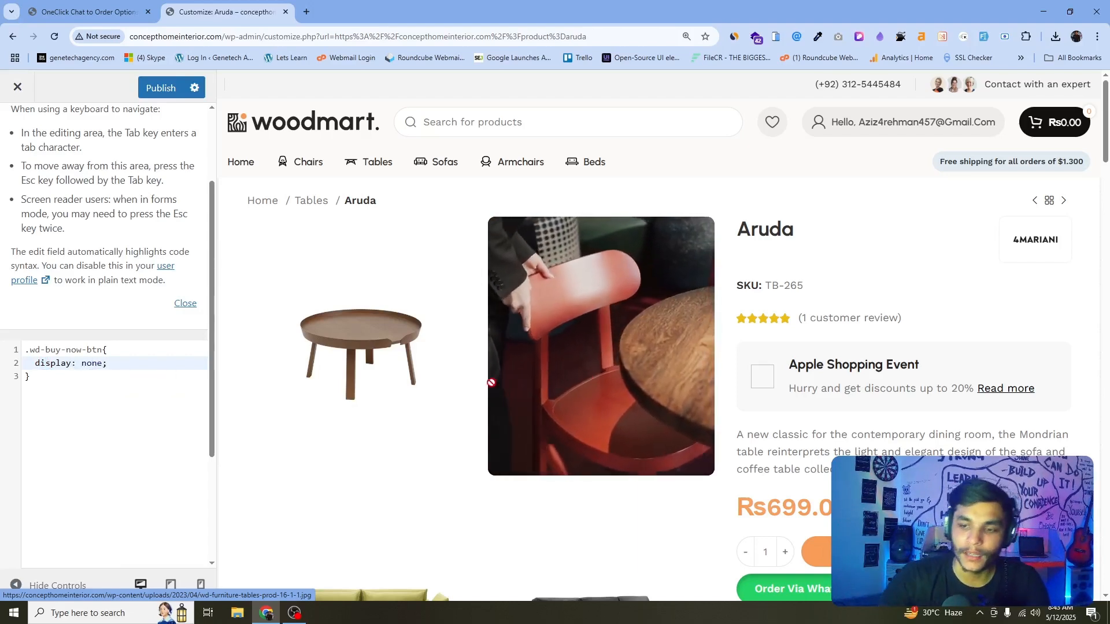
Publish the Additional CSS change that hides the Buy now button.
{"action": "scroll", "coordinate": [305, 400], "scroll_direction": "down", "scroll_amount": 3}
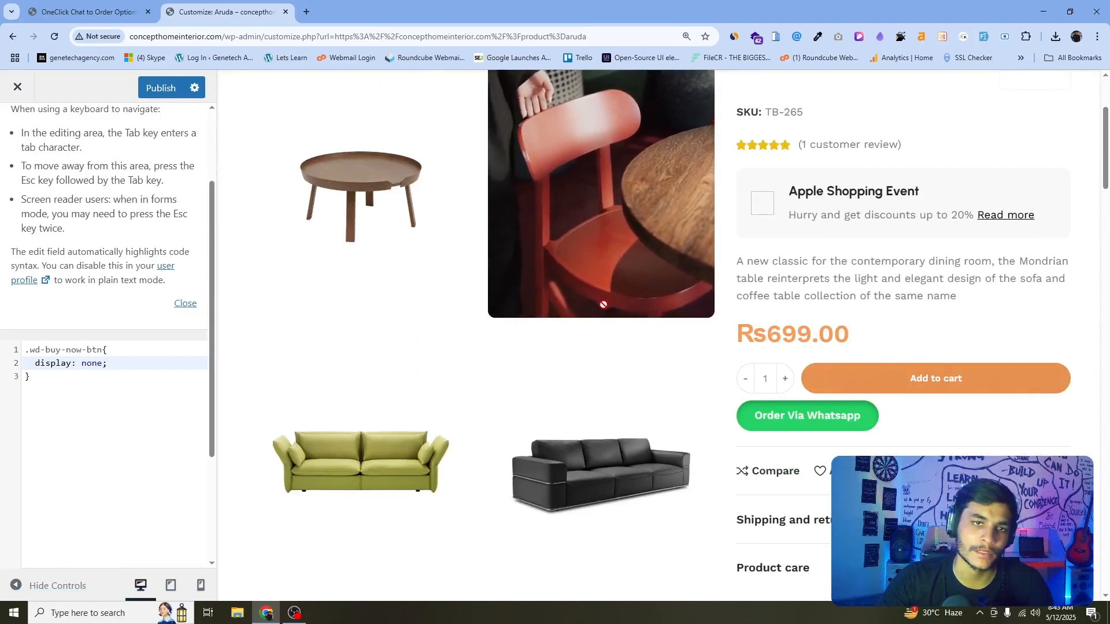
{"action": "key", "text": "ctrl+minus"}
{"action": "key", "text": "ctrl+minus"}
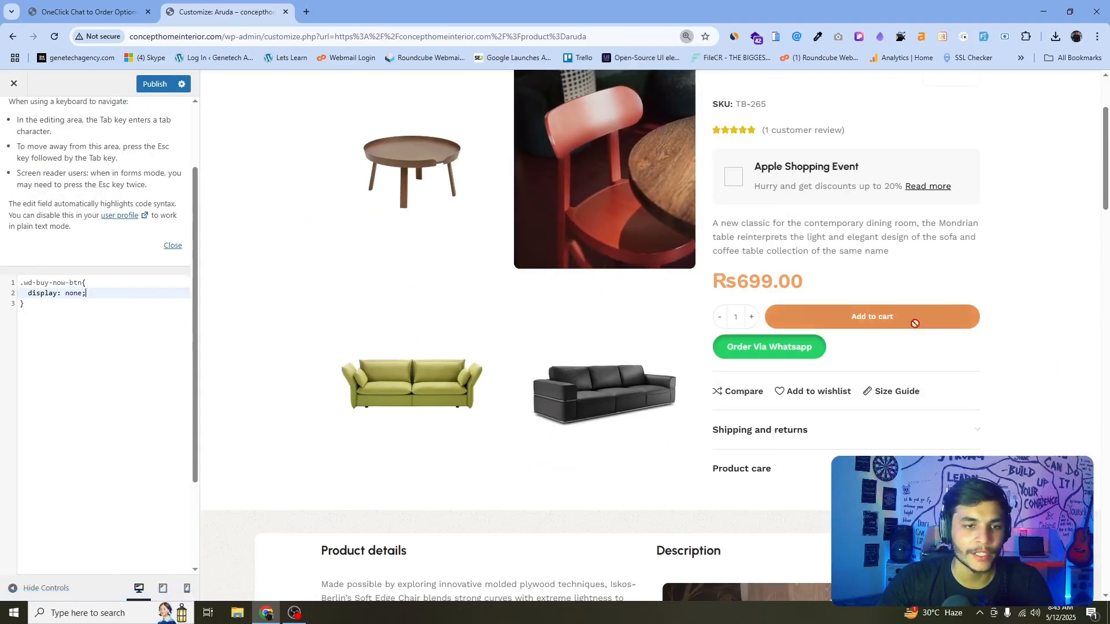
{"action": "left_click_drag", "start_coordinate": [50, 322], "coordinate": [22, 284]}
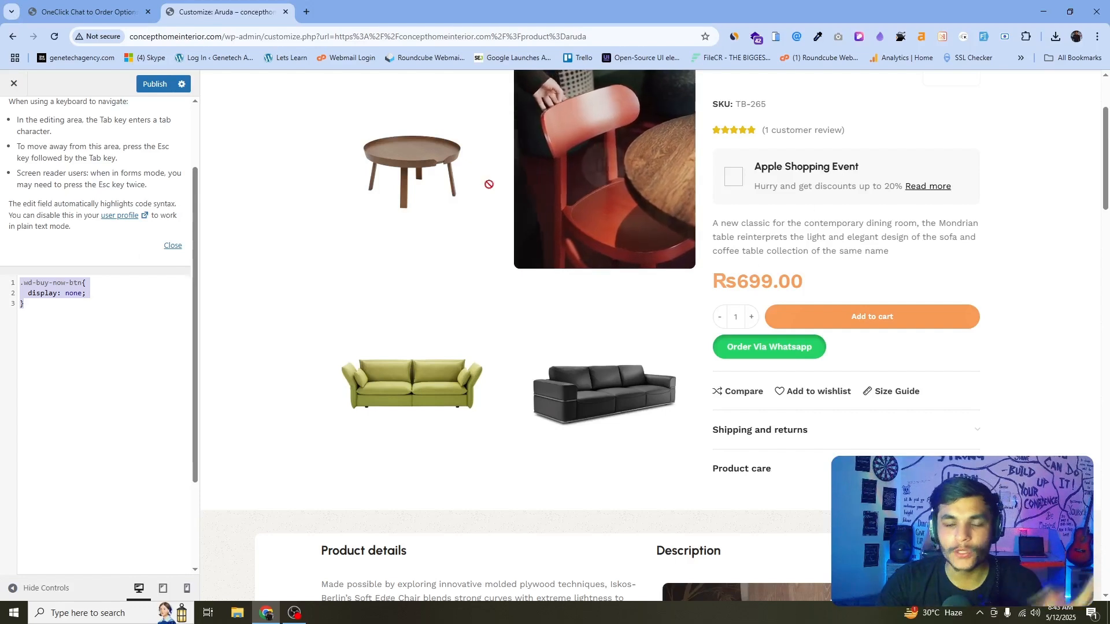
{"action": "left_click", "coordinate": [153, 85]}
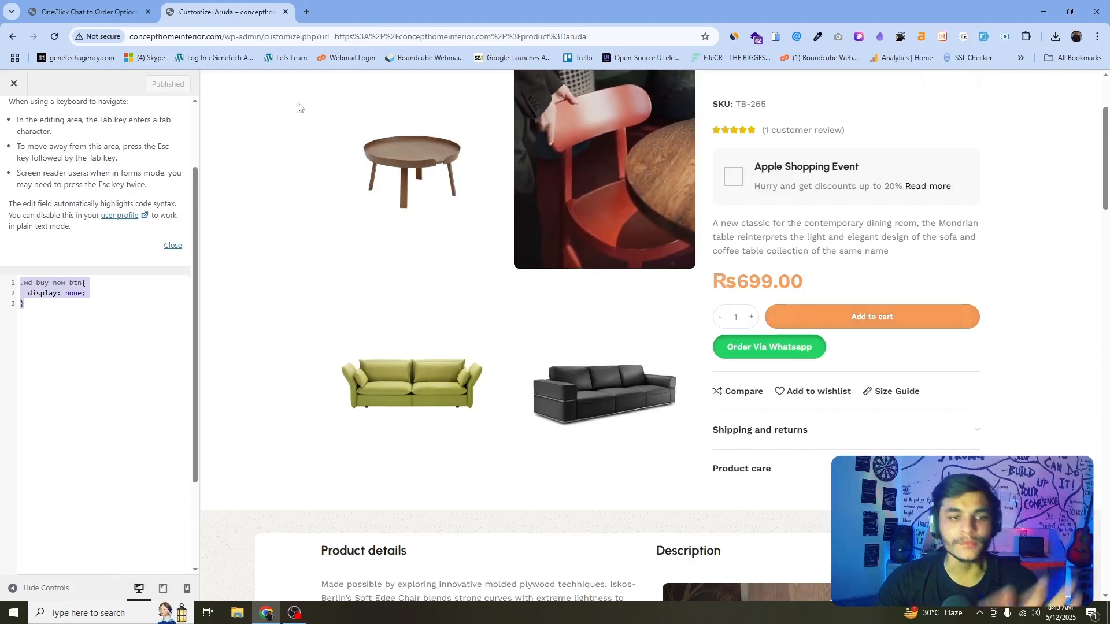
Open the storefront in a new tab and browse to the Aruda product page.
{"action": "left_click", "coordinate": [107, 12]}
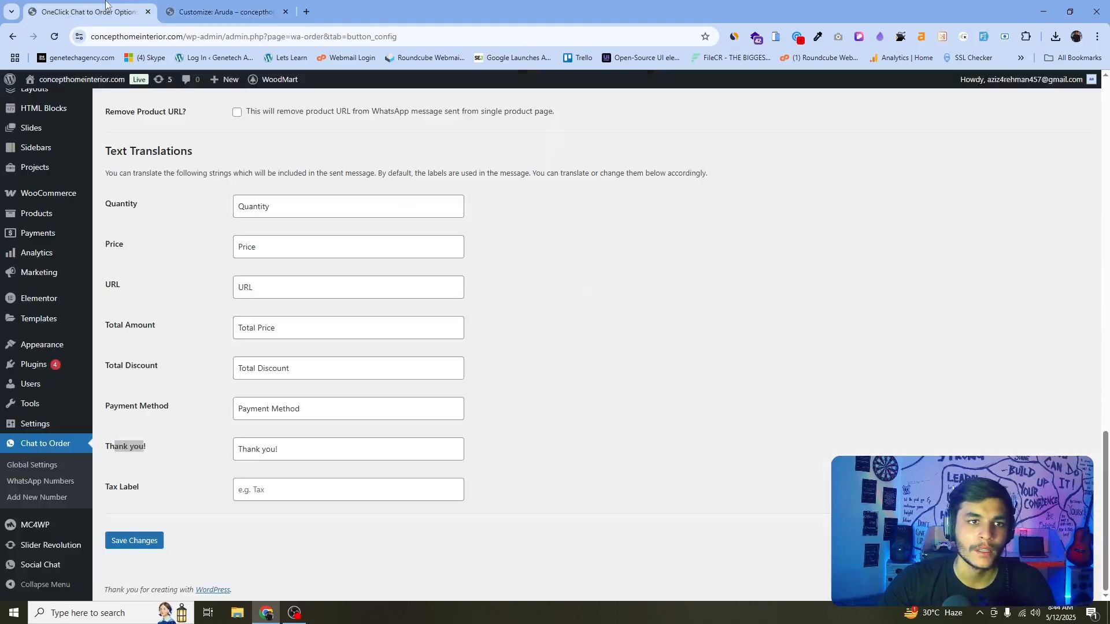
{"action": "middle_click", "coordinate": [59, 83]}
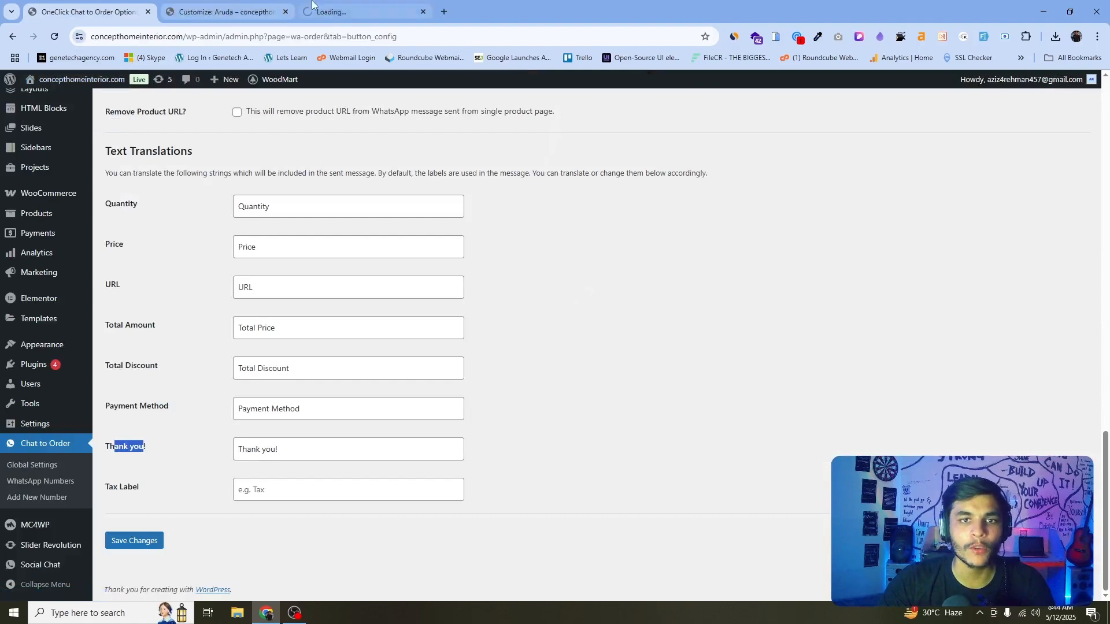
{"action": "left_click", "coordinate": [351, 18]}
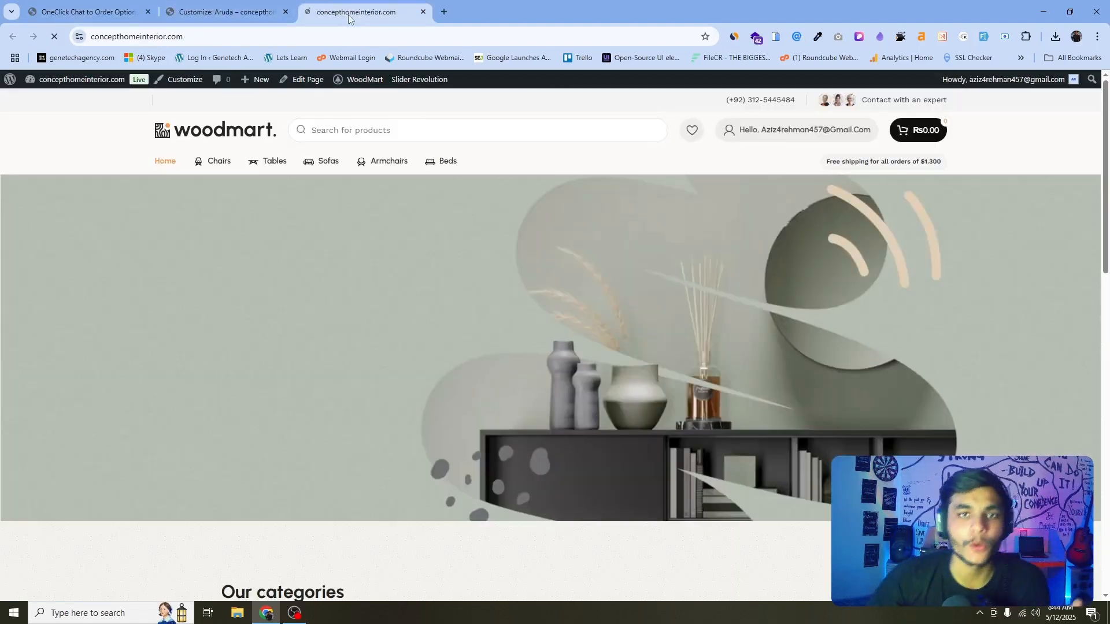
{"action": "scroll", "coordinate": [443, 233], "scroll_direction": "down", "scroll_amount": 7}
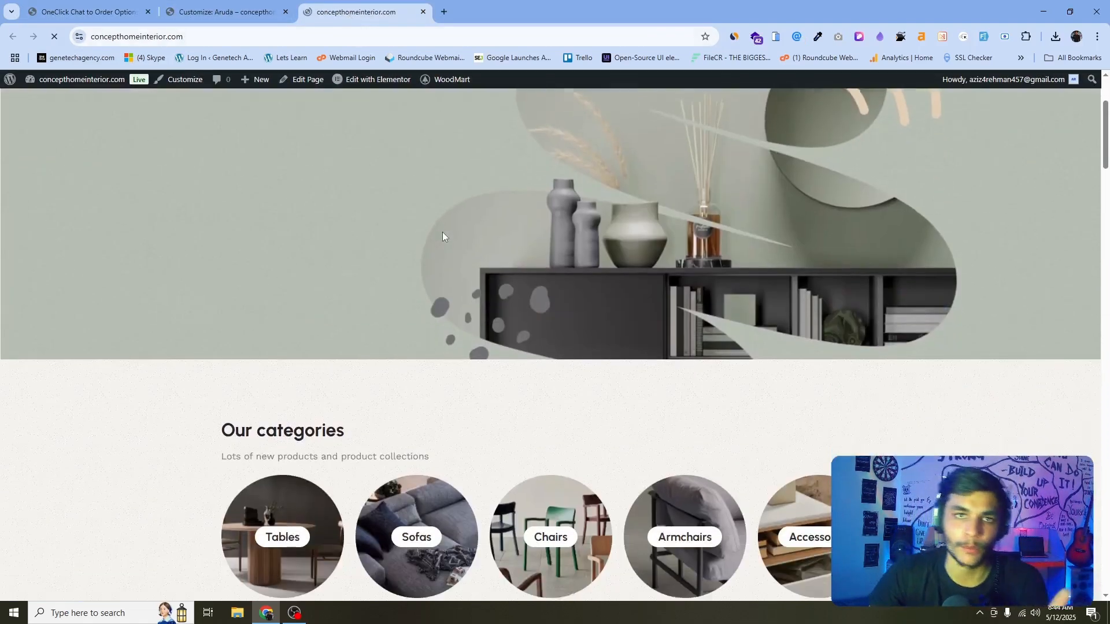
{"action": "scroll", "coordinate": [442, 233], "scroll_direction": "down", "scroll_amount": 8}
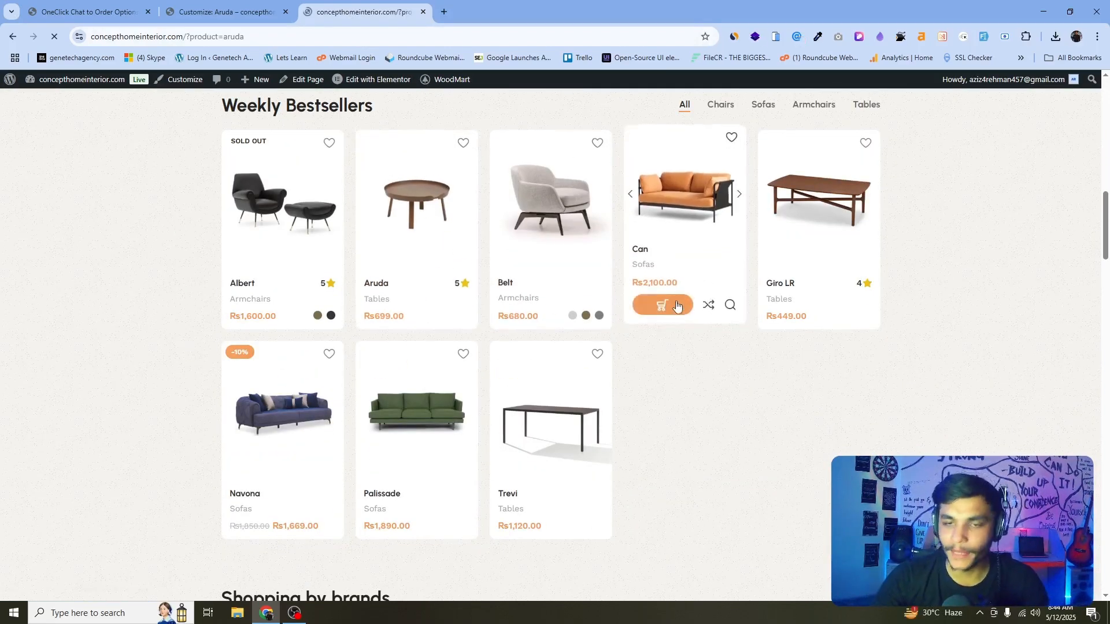
{"action": "scroll", "coordinate": [838, 306], "scroll_direction": "down", "scroll_amount": 1}
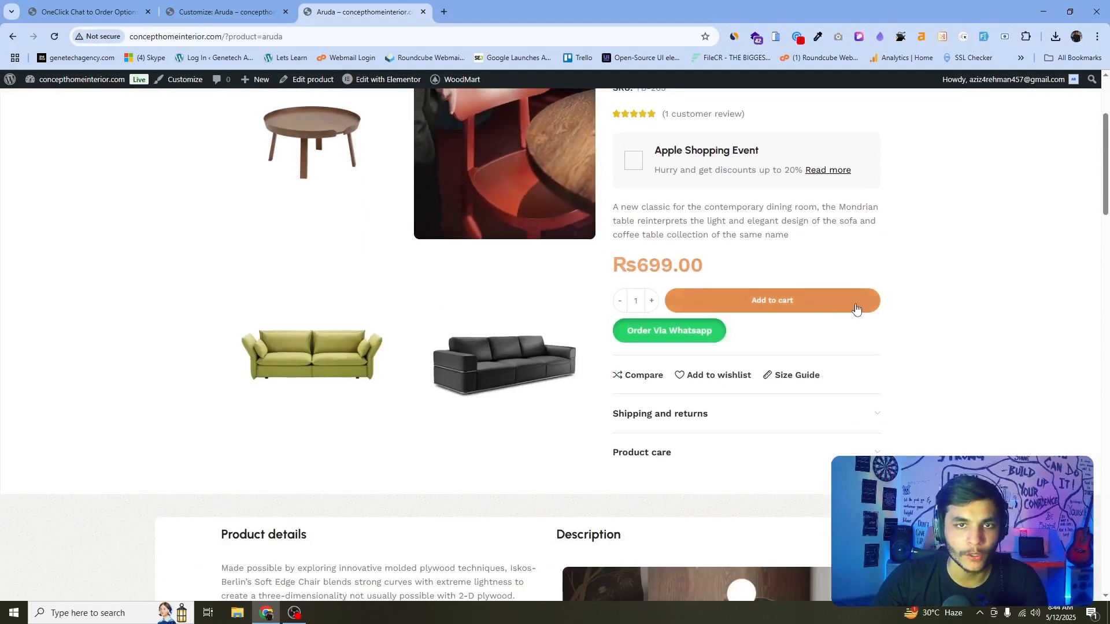
Inspect the Add to cart button on the product page and open its markup for editing as HTML to copy it.
{"action": "right_click", "coordinate": [856, 260]}
{"action": "left_click", "coordinate": [902, 589]}
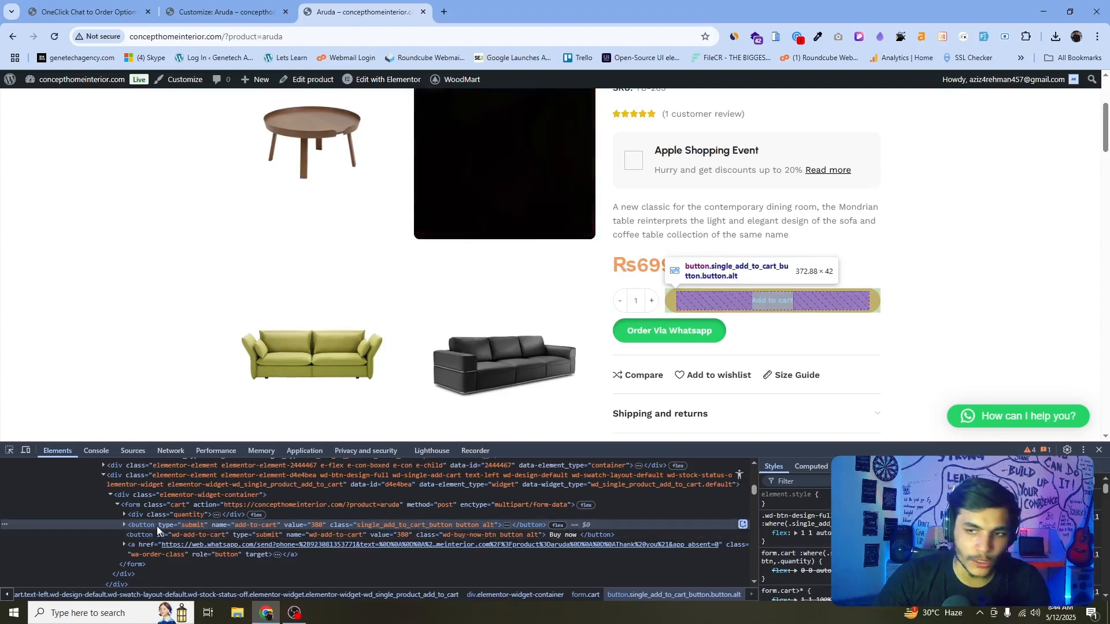
{"action": "right_click", "coordinate": [4, 526]}
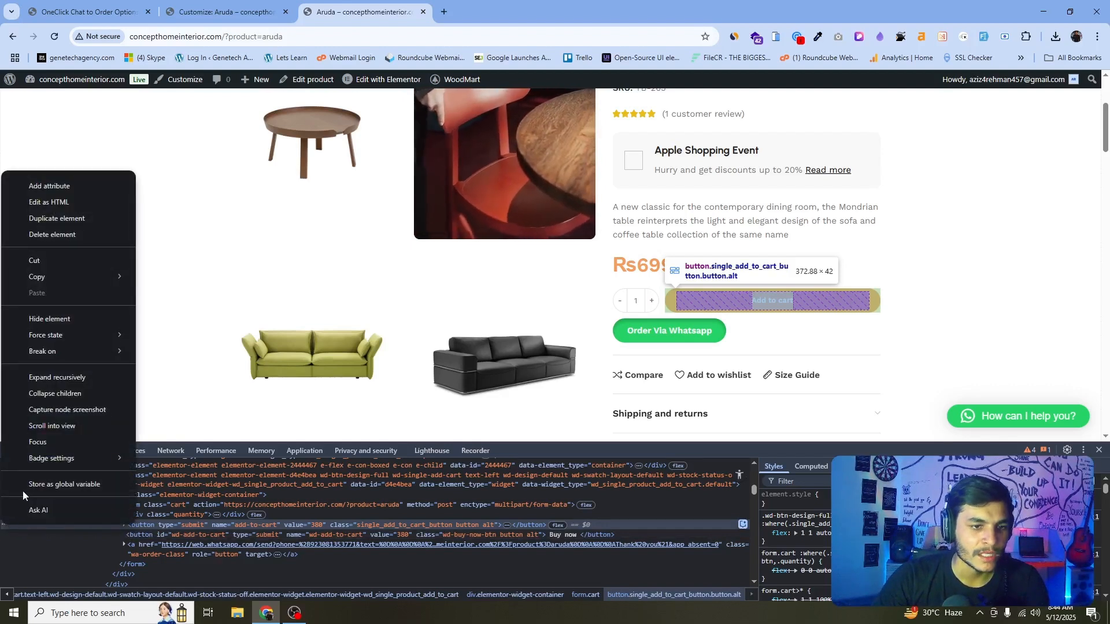
{"action": "left_click", "coordinate": [63, 201]}
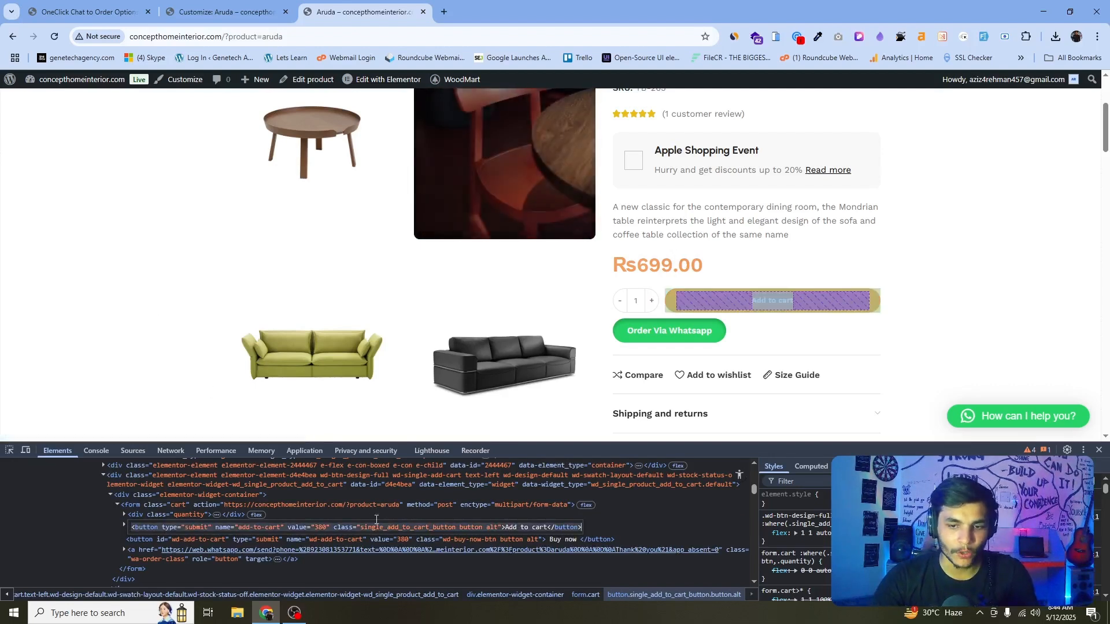
Open ChatGPT in a new browser tab and start a new chat.
{"action": "left_click", "coordinate": [444, 4]}
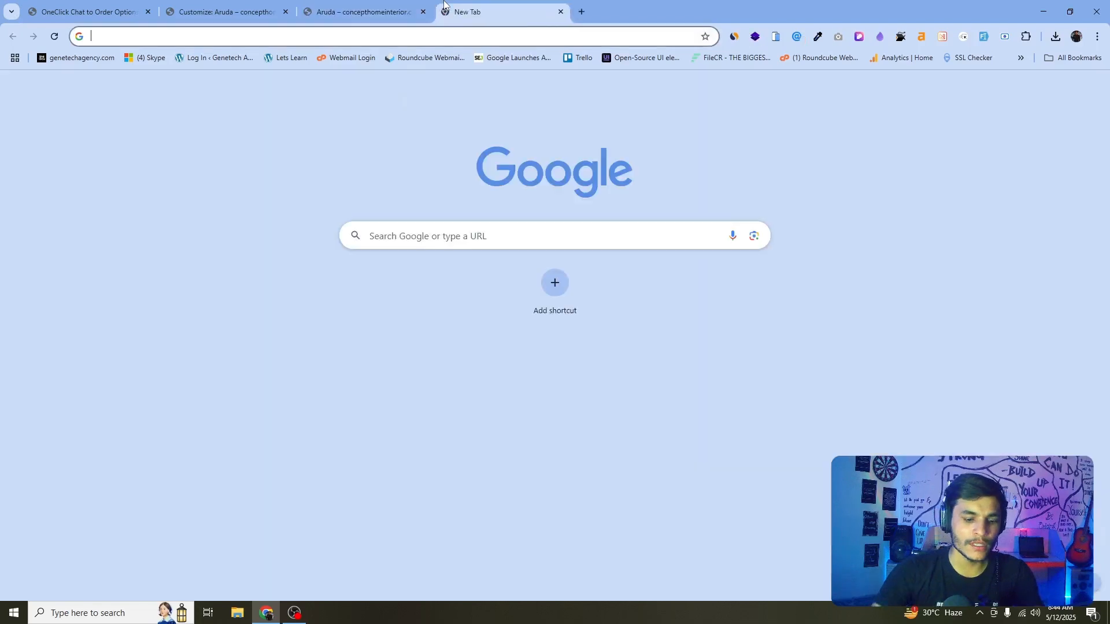
{"action": "type", "text": "chatgpt"}
{"action": "key", "text": "Return"}
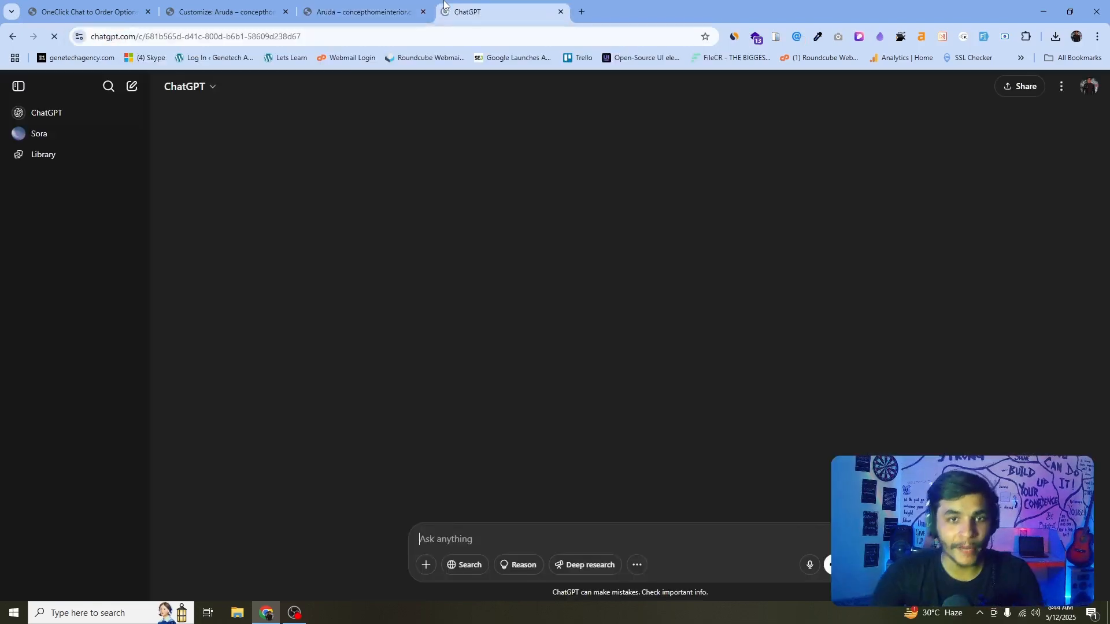
{"action": "left_click", "coordinate": [123, 86]}
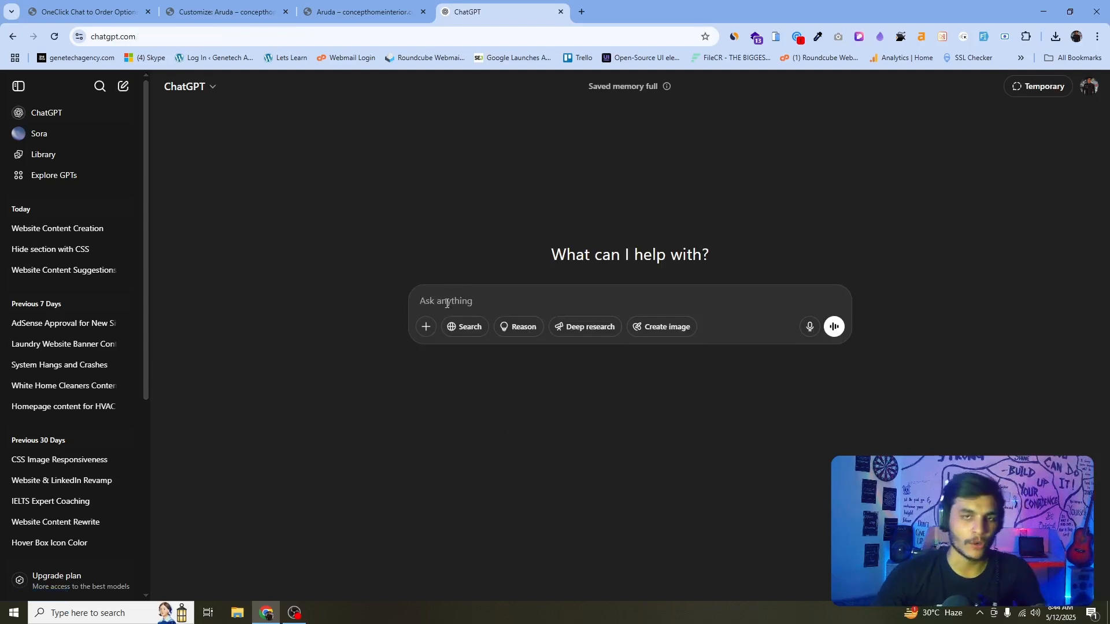
Paste the Add to cart button HTML and ask: I want to hide this button specifically write css for it.
{"action": "type", "text": "<button type=\"submit\" name=\"add-to-cart\" value=\"380\" class=\"single_add_to_cart_button button alt\">Add to cart</button>"}
{"action": "key", "text": "shift+Return"}
{"action": "key", "text": "shift+Return"}
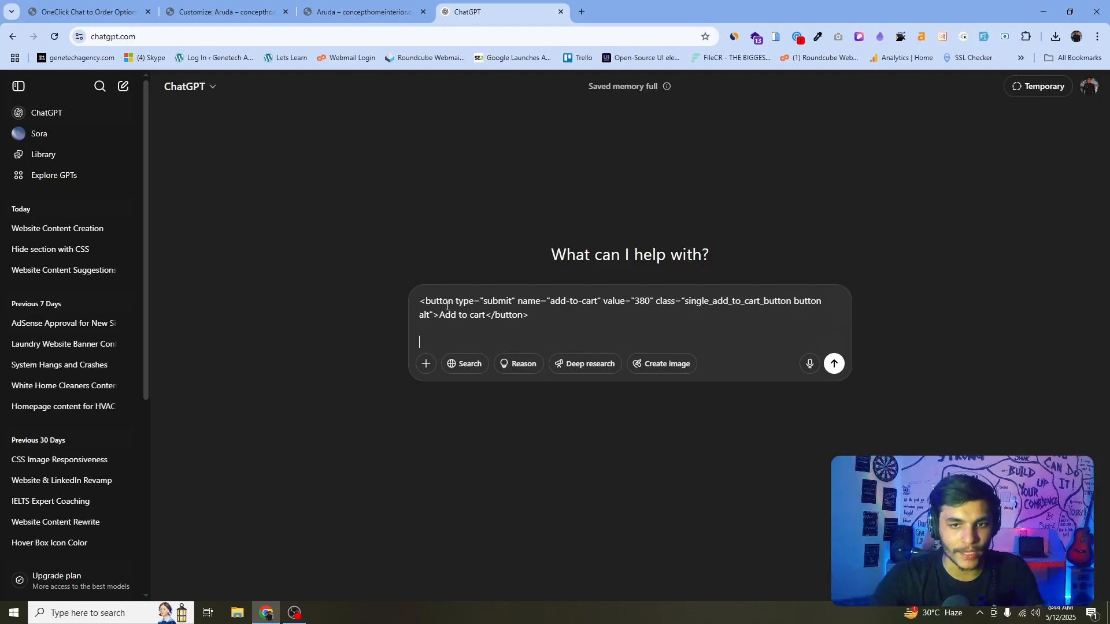
{"action": "left_click_drag", "start_coordinate": [544, 324], "coordinate": [438, 282]}
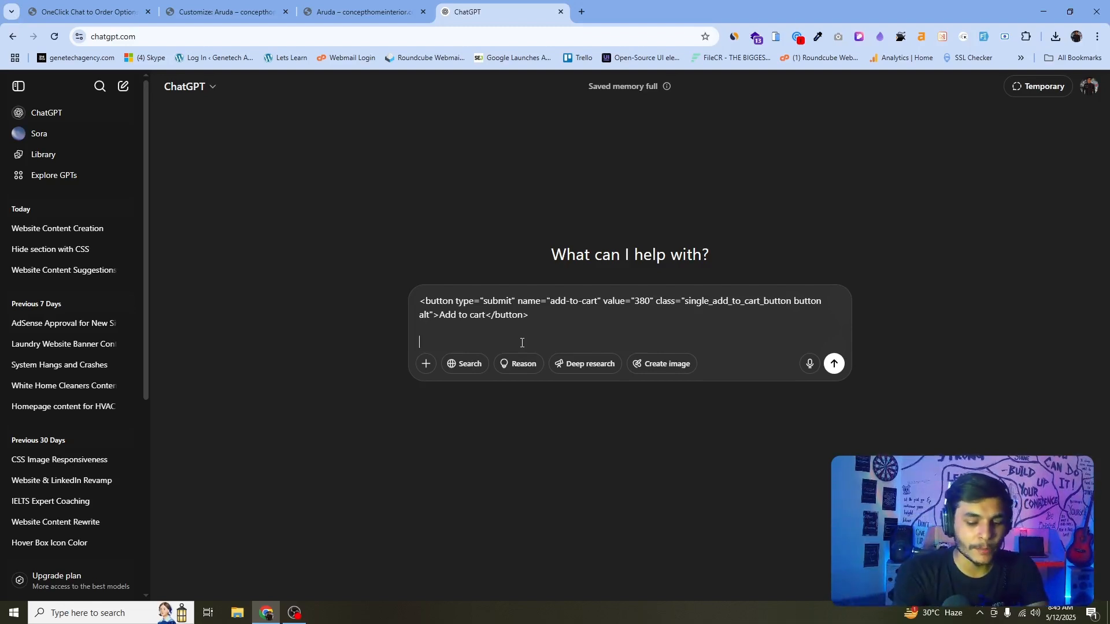
{"action": "type", "text": "I want"}
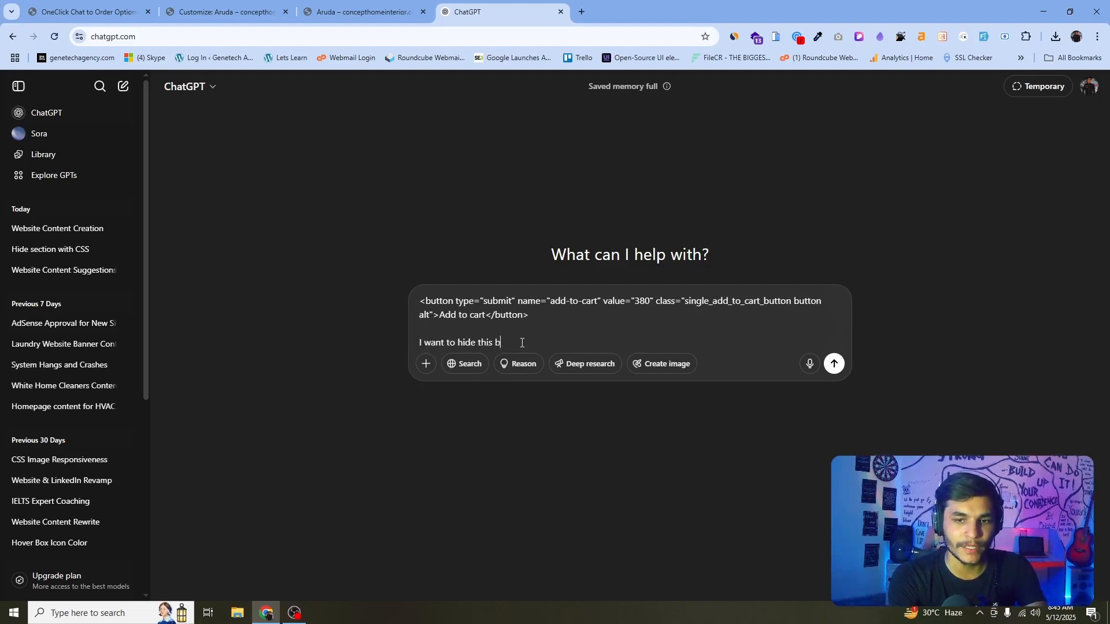
{"action": "type", "text": "to hide this button s"}
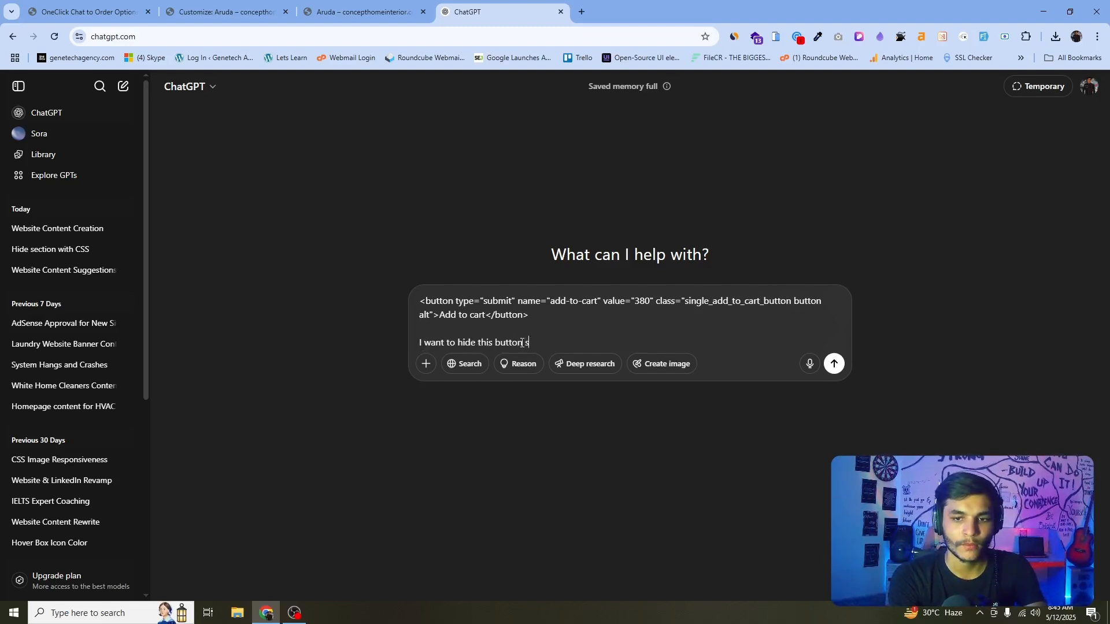
{"action": "type", "text": "ped"}
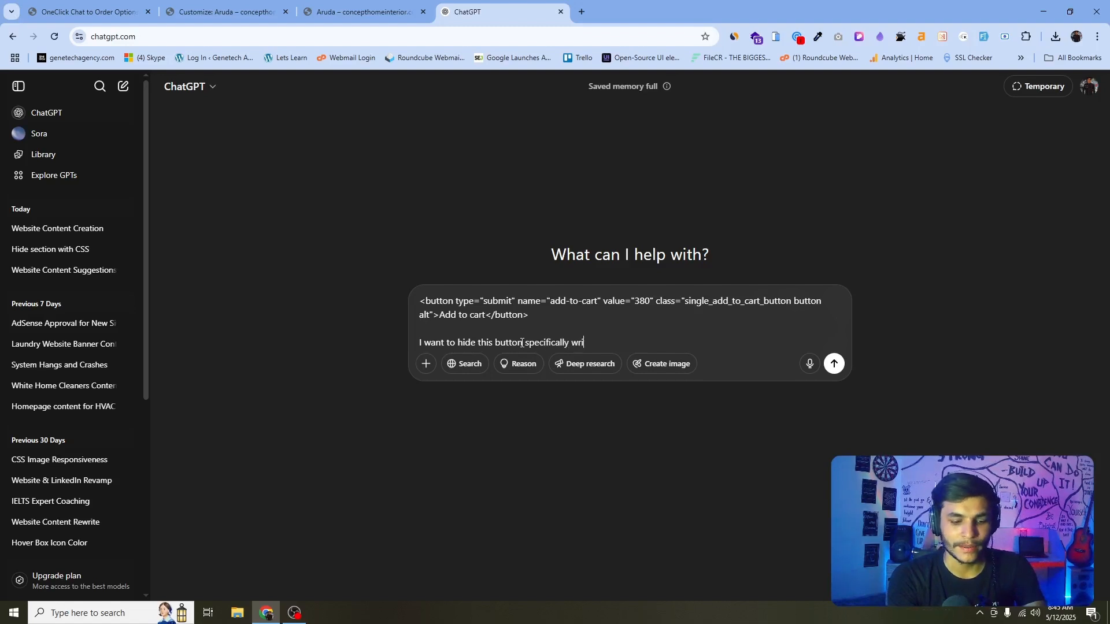
{"action": "type", "text": "it"}
{"action": "key", "text": "Return"}
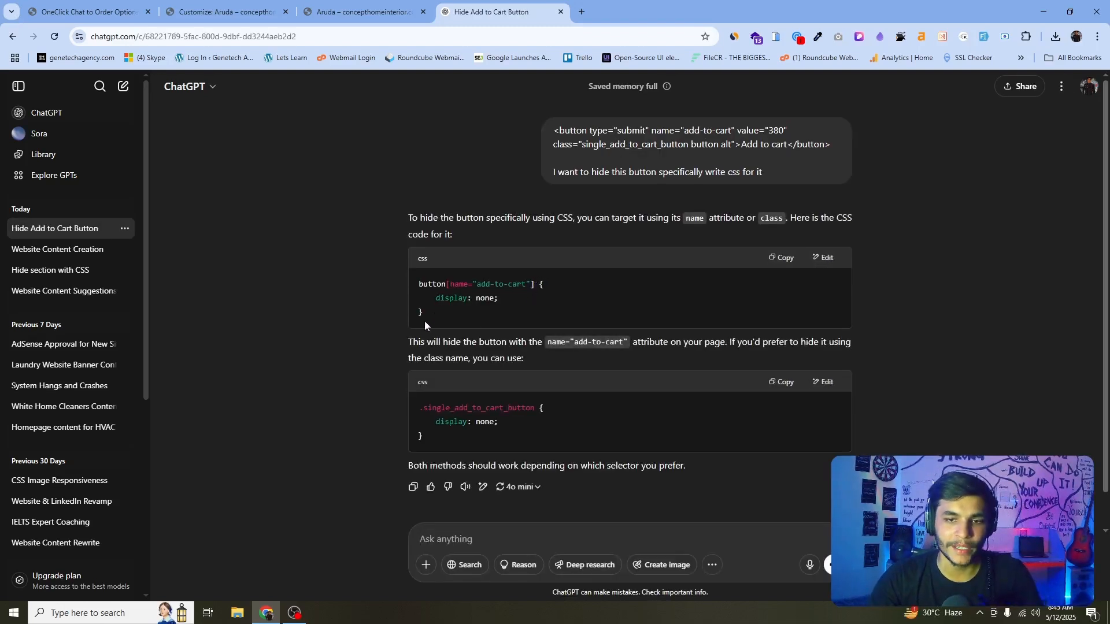
Copy the suggested button[name="add-to-cart"] { display: none; } rule and paste it below the existing rule in Additional CSS.
{"action": "left_click_drag", "start_coordinate": [425, 321], "coordinate": [408, 282]}
{"action": "key", "text": "ctrl+c"}
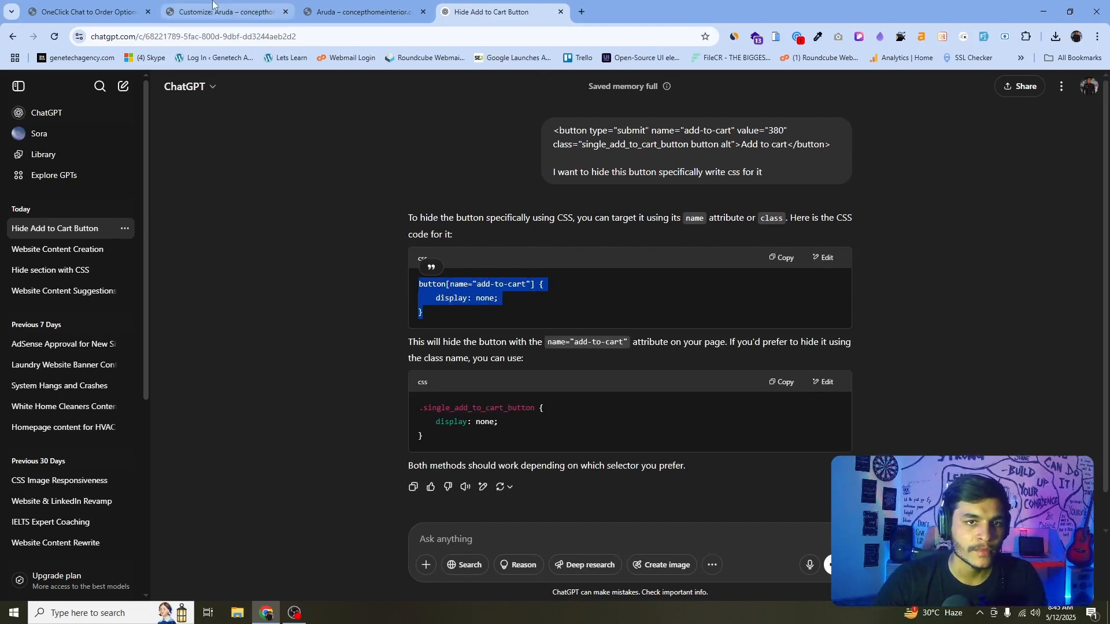
{"action": "left_click", "coordinate": [231, 12]}
{"action": "left_click", "coordinate": [71, 328]}
{"action": "key", "text": "Return"}
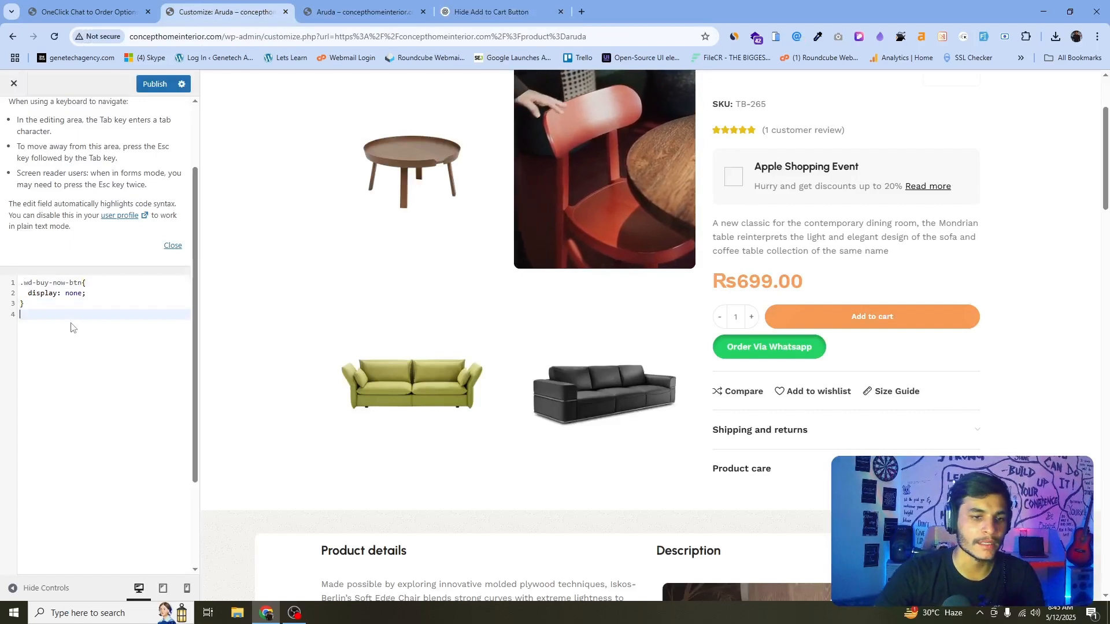
{"action": "key", "text": "ctrl+v"}
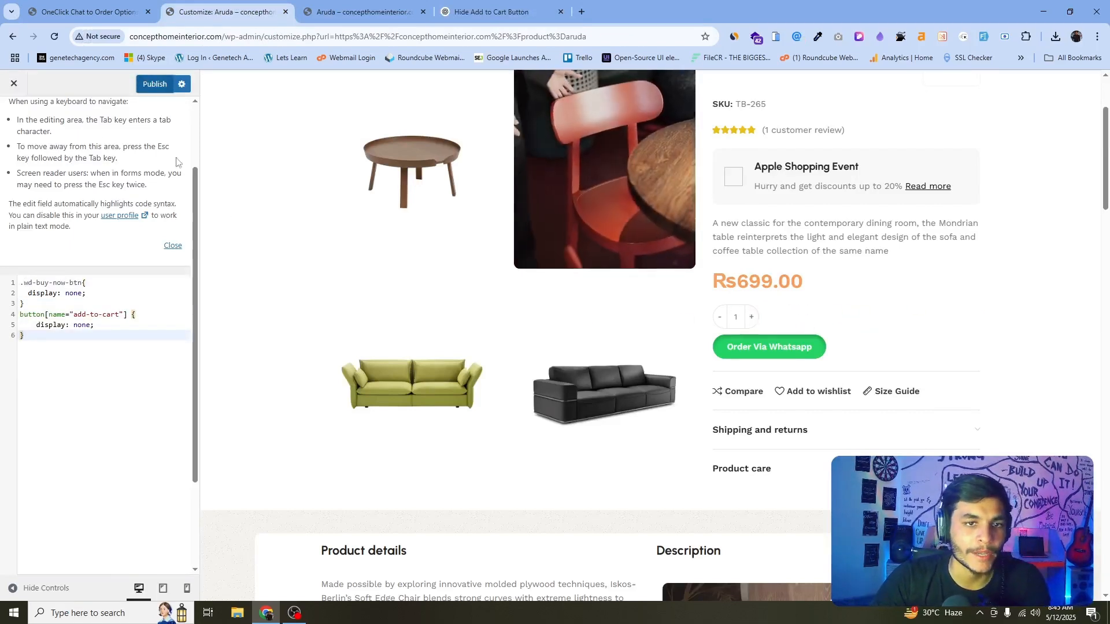
Publish the updated Additional CSS and close the Customizer tab.
{"action": "left_click", "coordinate": [155, 84]}
{"action": "left_click", "coordinate": [346, 3]}
{"action": "left_click", "coordinate": [285, 18]}
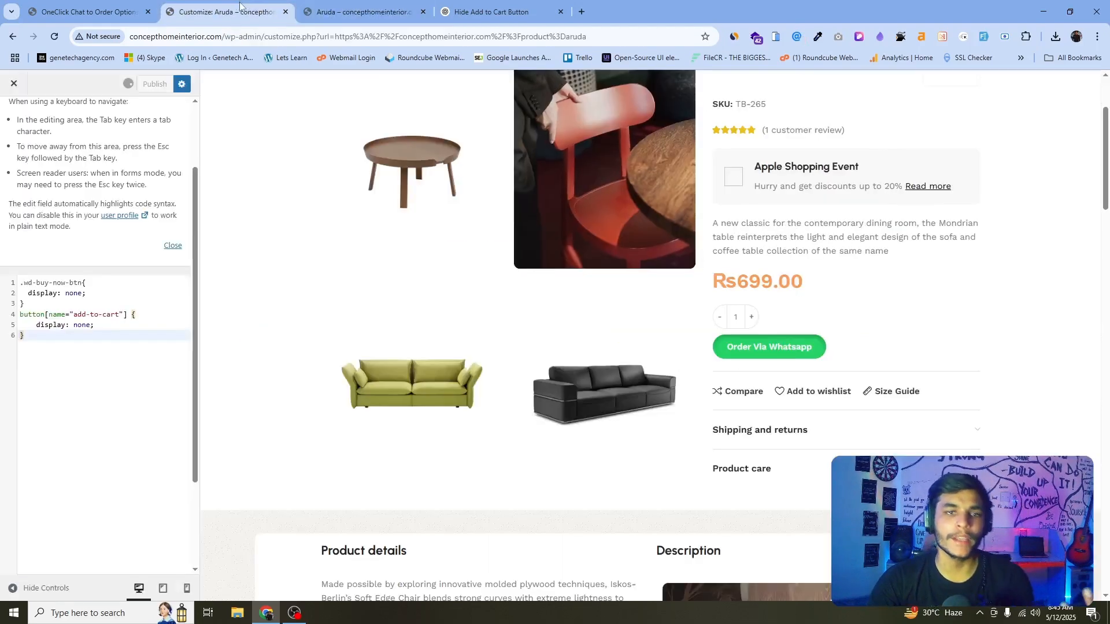
{"action": "left_click", "coordinate": [285, 13]}
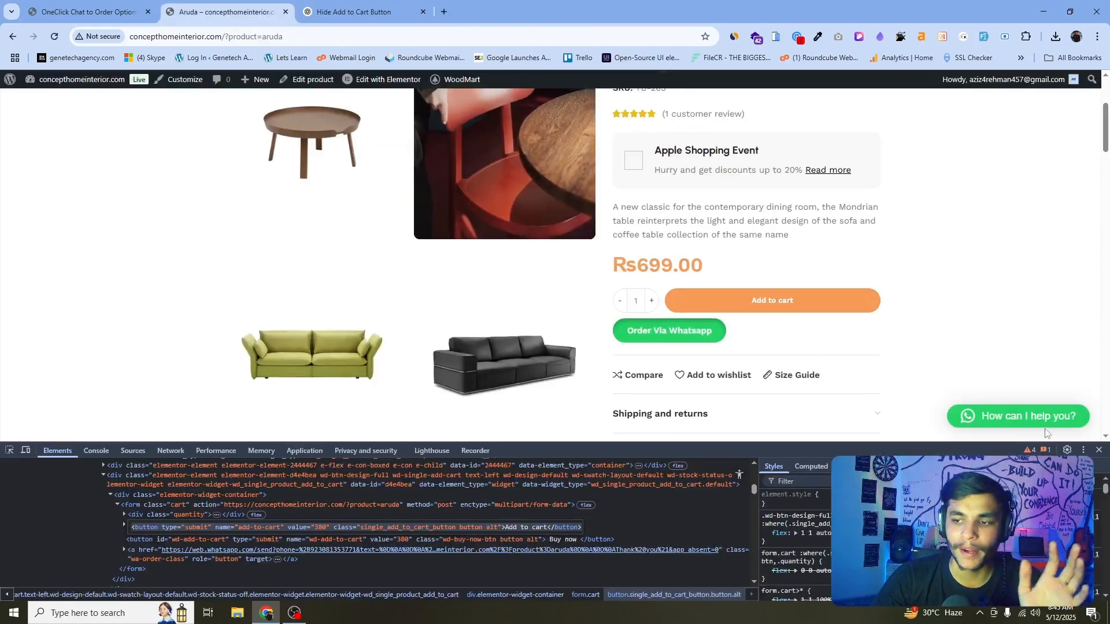
Close the developer tools, reload the storefront and open the Giro LR product page to check the purchase buttons.
{"action": "key", "text": "F12"}
{"action": "scroll", "coordinate": [570, 363], "scroll_direction": "up", "scroll_amount": 3}
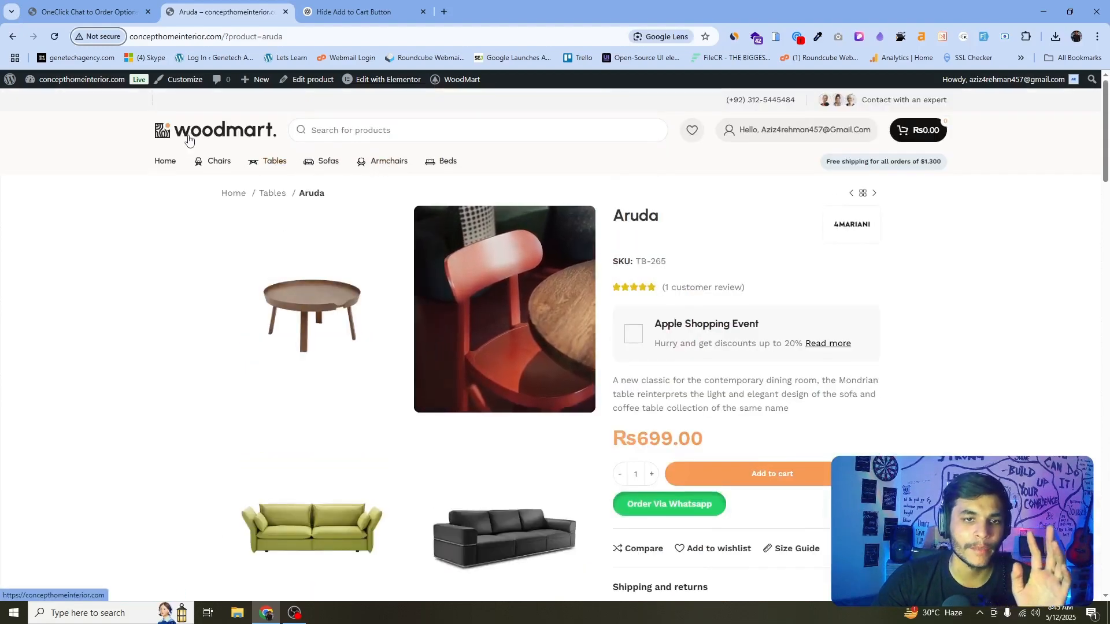
{"action": "key", "text": "F5"}
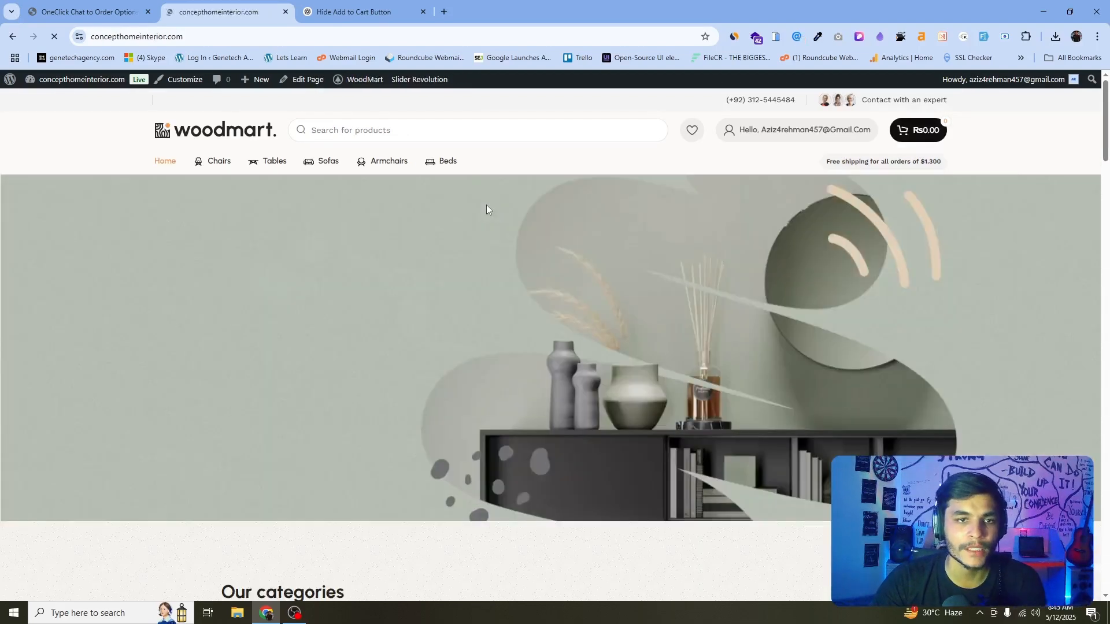
{"action": "scroll", "coordinate": [487, 210], "scroll_direction": "down", "scroll_amount": 15}
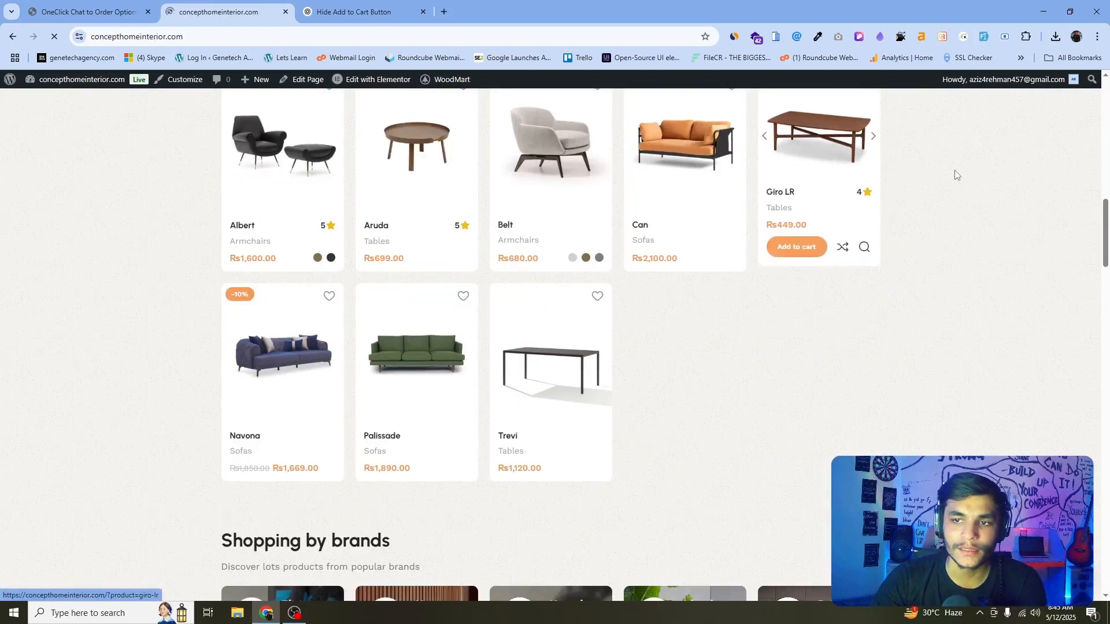
{"action": "scroll", "coordinate": [973, 247], "scroll_direction": "up", "scroll_amount": 4}
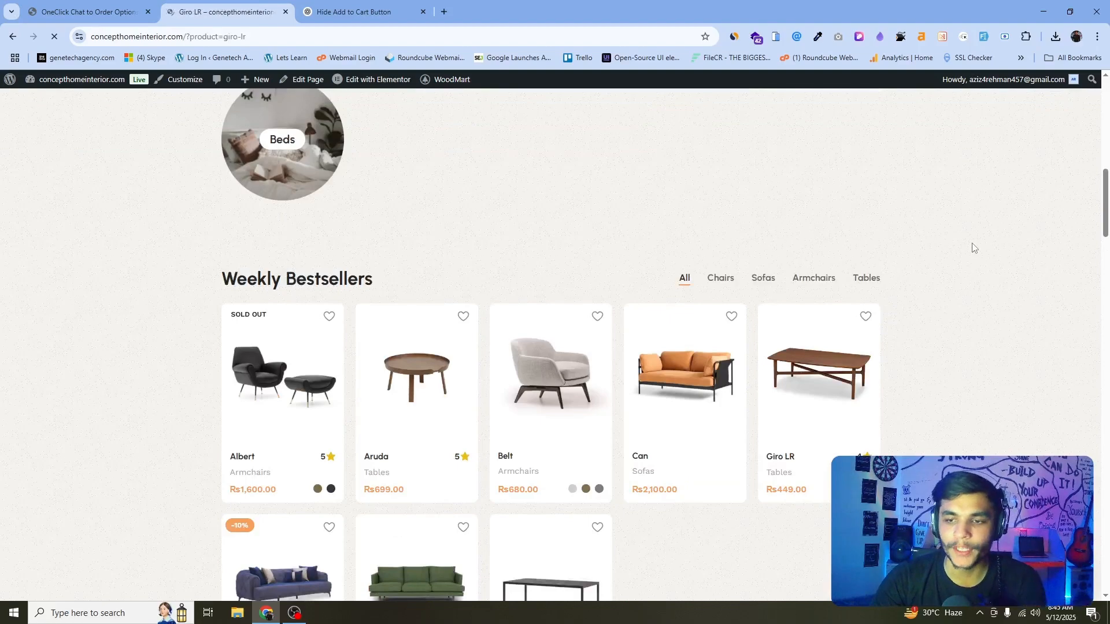
{"action": "scroll", "coordinate": [978, 248], "scroll_direction": "down", "scroll_amount": 3}
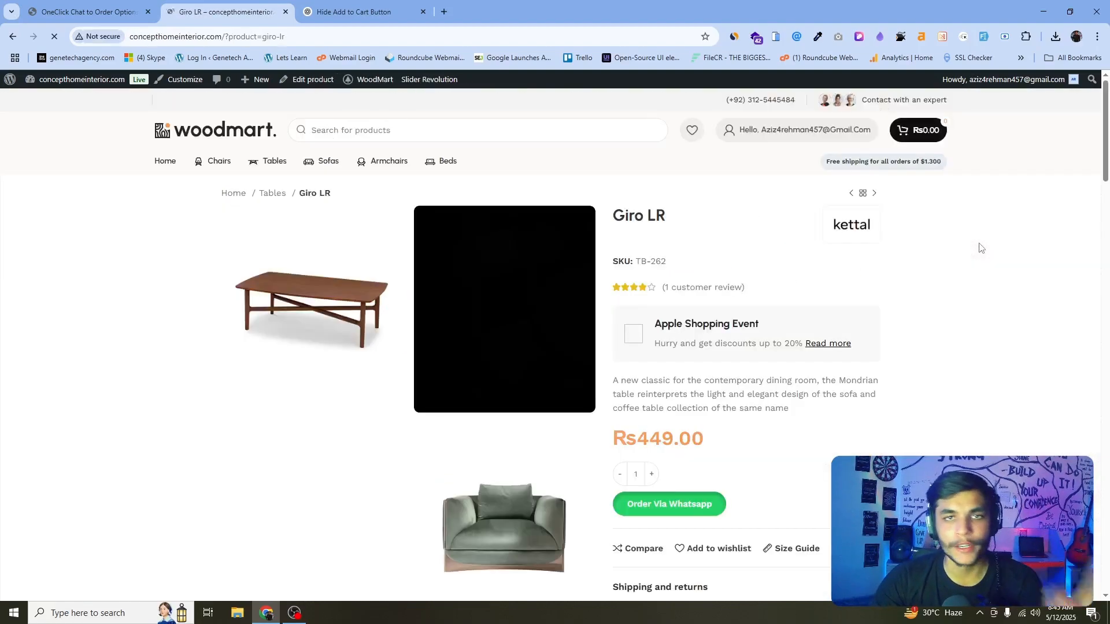
{"action": "scroll", "coordinate": [978, 245], "scroll_direction": "down", "scroll_amount": 4}
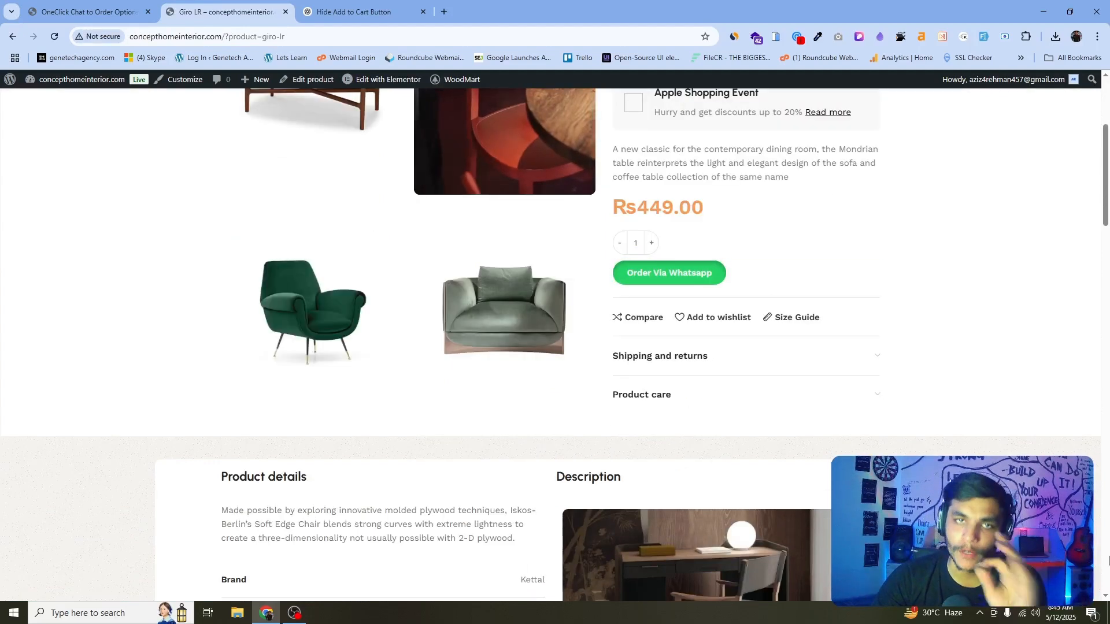